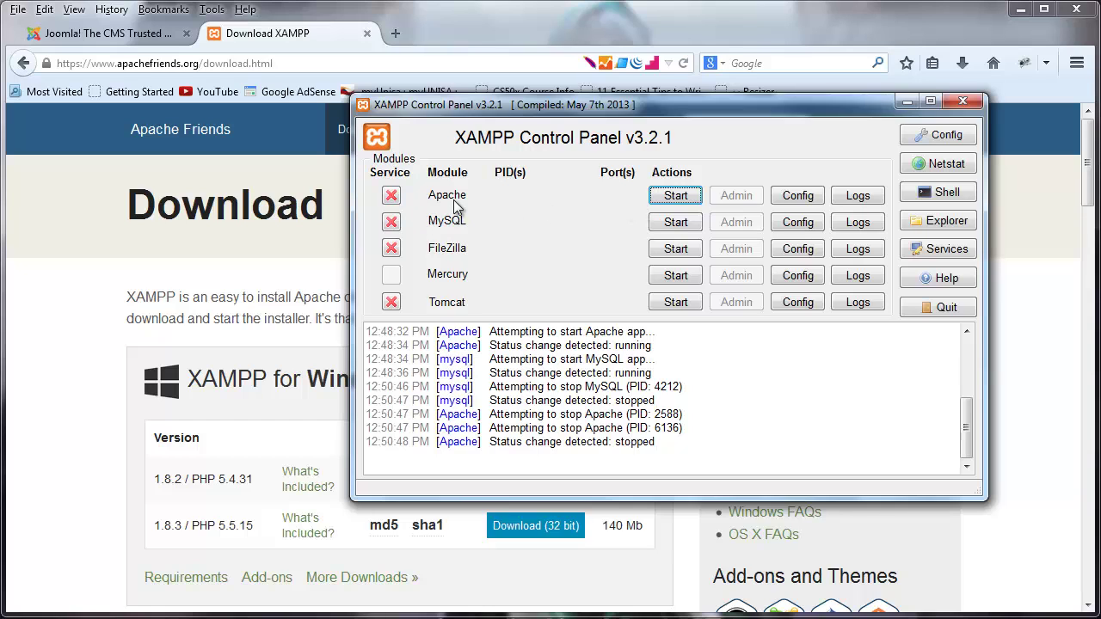
- Start Apache on ports 80/443 and MySQL on port 3306 in XAMPP
{"action": "left_click", "coordinate": [701, 195]}
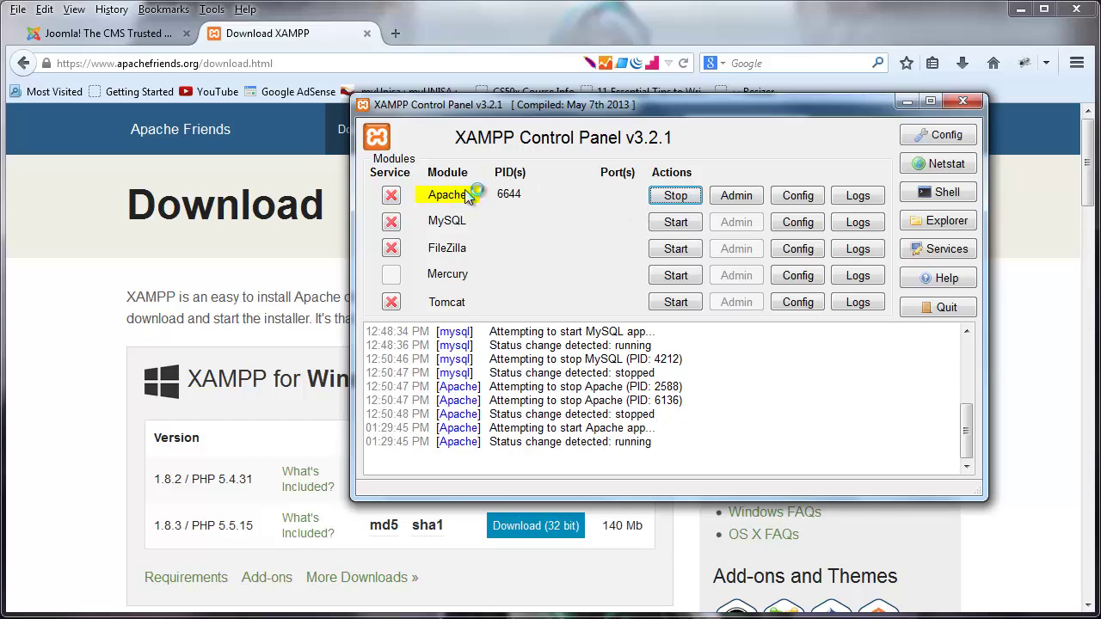
{"action": "left_click", "coordinate": [680, 223]}
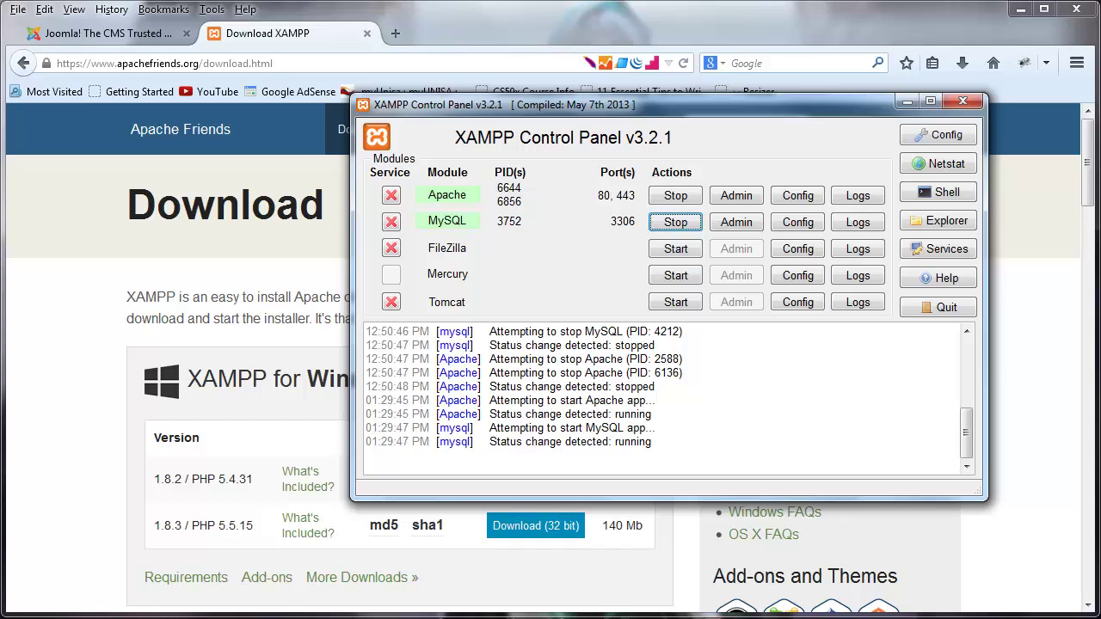
- Verify Skype's Advanced > Connection option for ports 80/443 is off, then close Options and minimize Skype
{"action": "key", "text": "alt+Tab"}
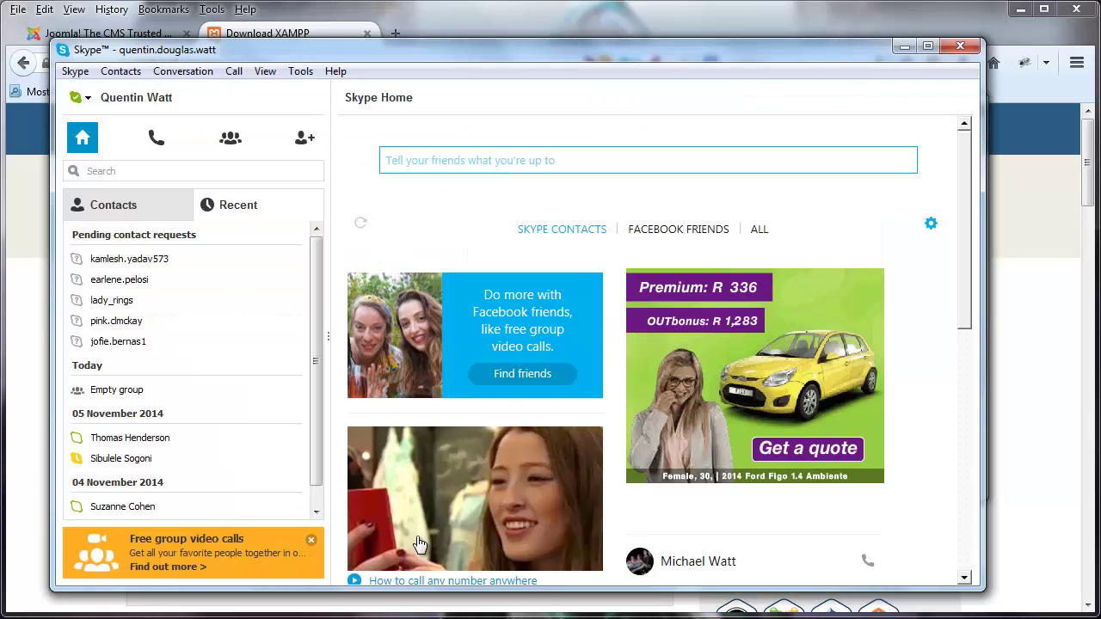
{"action": "left_click", "coordinate": [301, 72]}
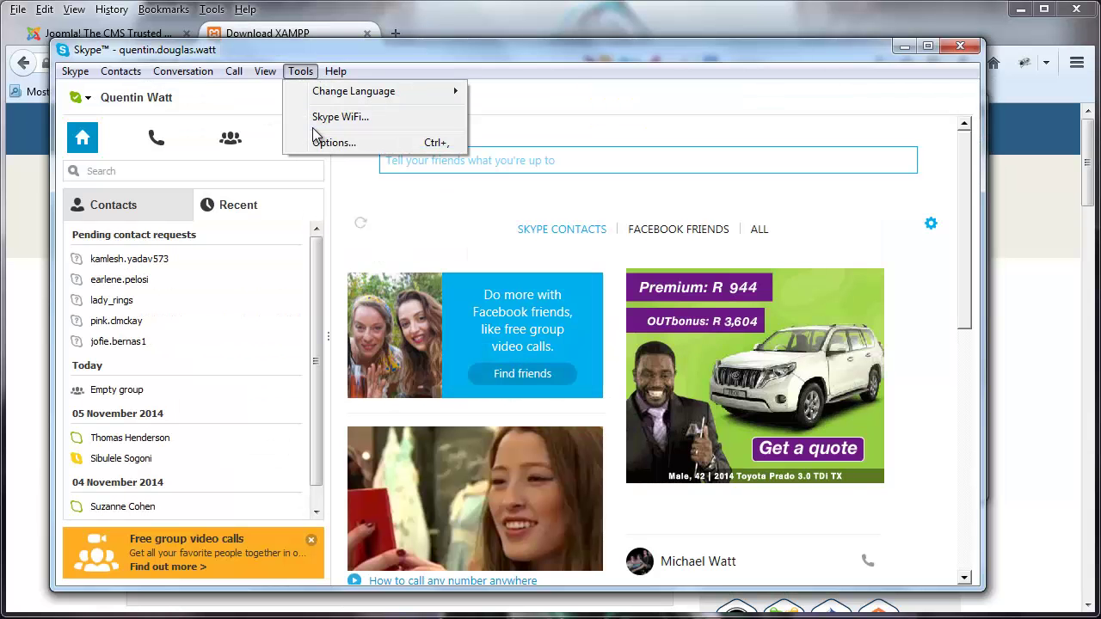
{"action": "left_click", "coordinate": [314, 141]}
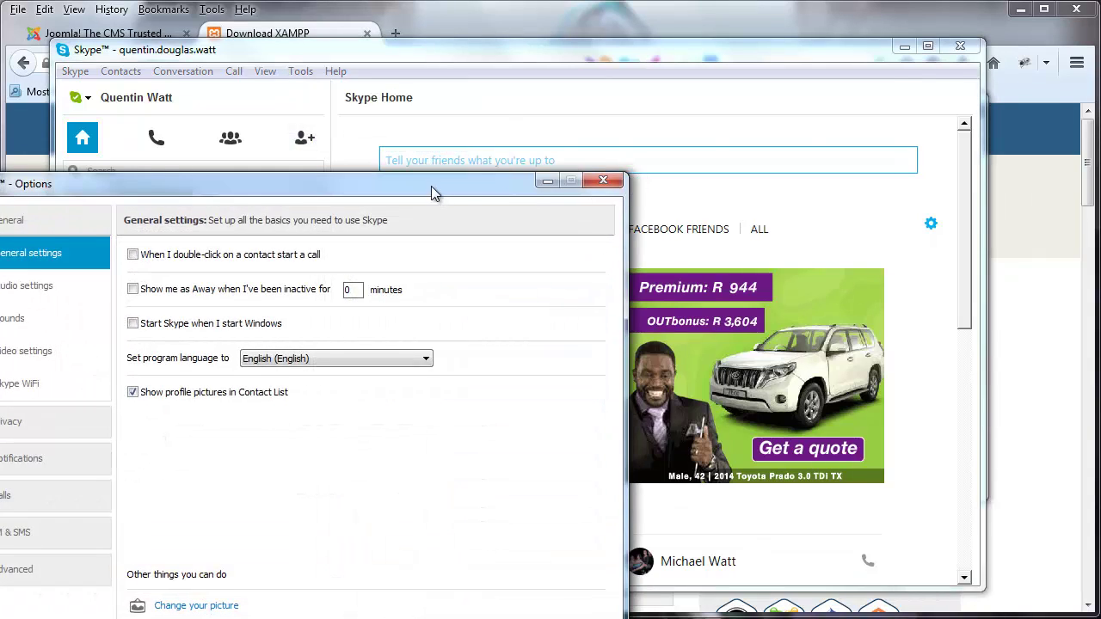
{"action": "left_click_drag", "start_coordinate": [433, 186], "coordinate": [706, 78]}
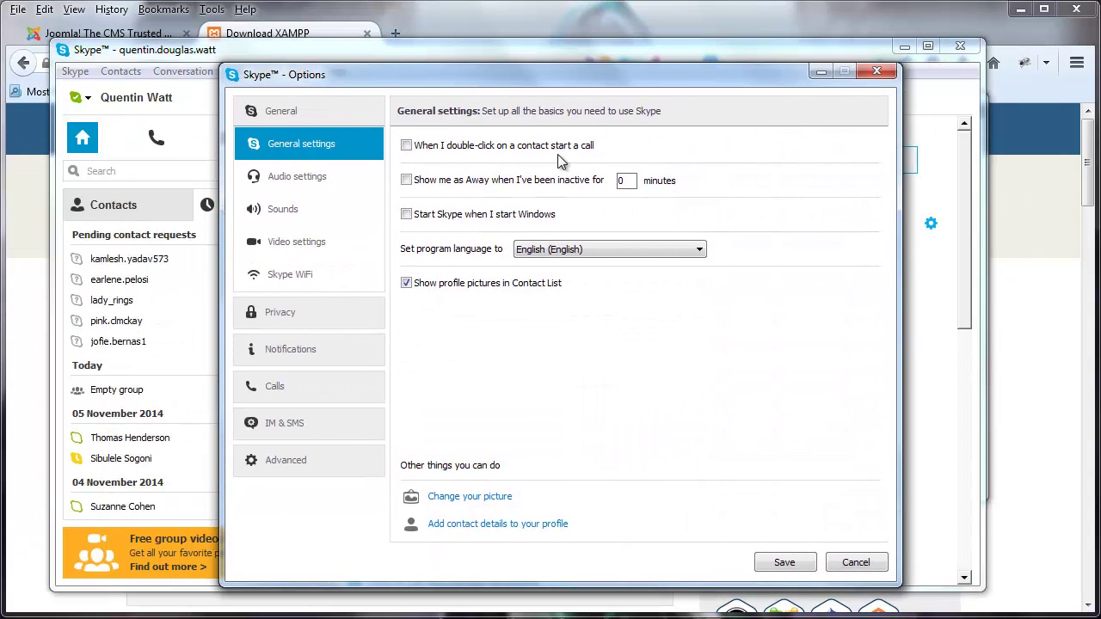
{"action": "left_click", "coordinate": [316, 456]}
{"action": "left_click", "coordinate": [291, 399]}
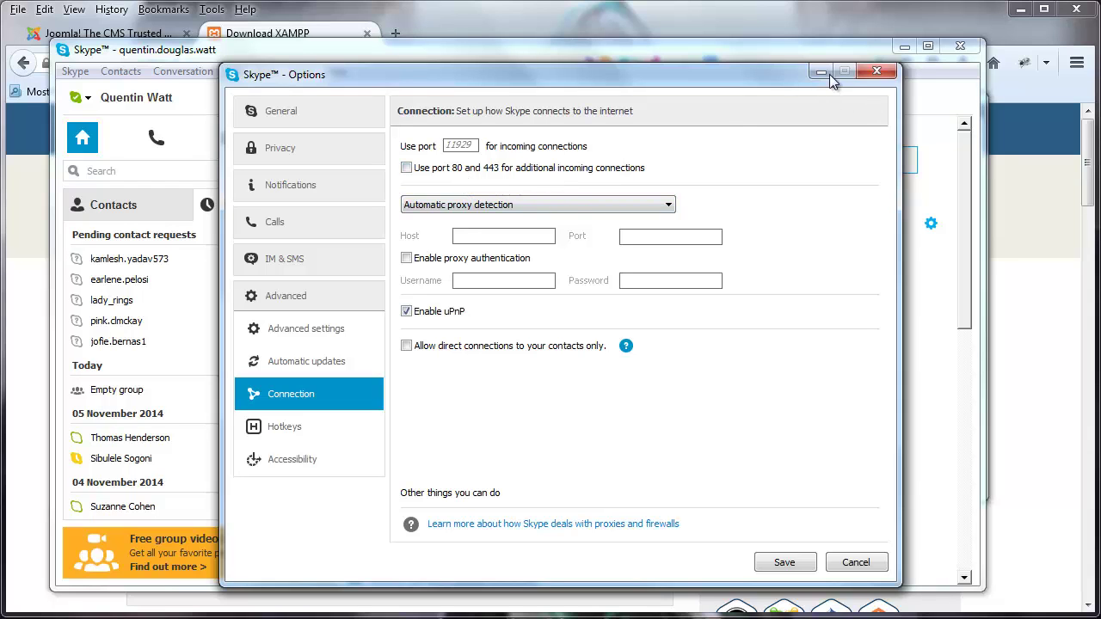
{"action": "left_click", "coordinate": [876, 70]}
{"action": "left_click", "coordinate": [901, 48]}
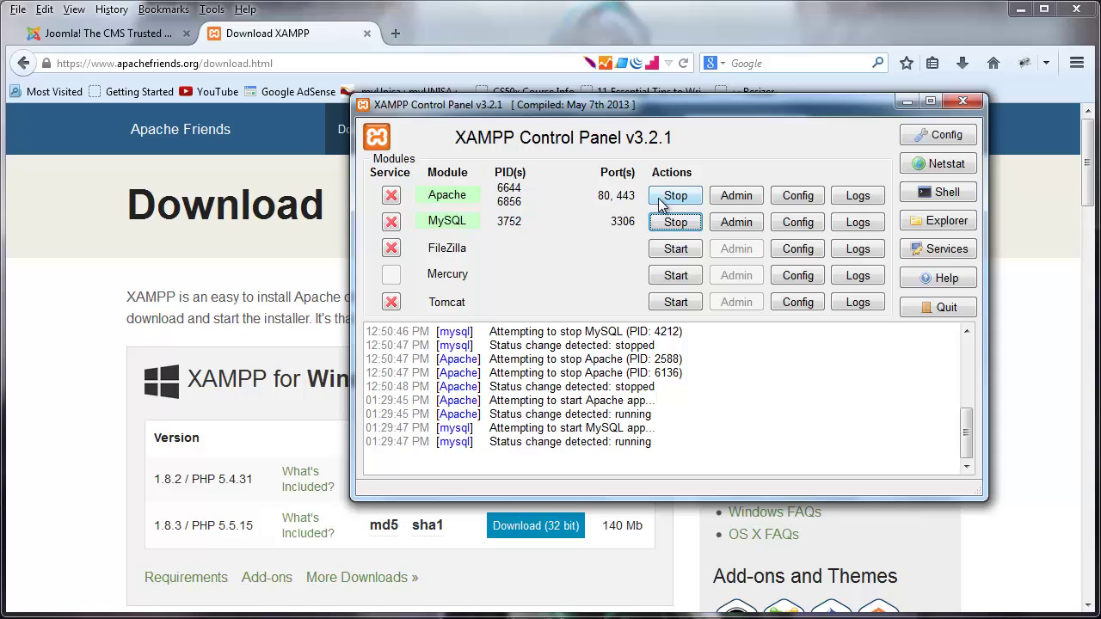
- Hide XAMPP, view the joomla.org tab in Firefox, then bring up the joomla versions folder
{"action": "left_click", "coordinate": [907, 103]}
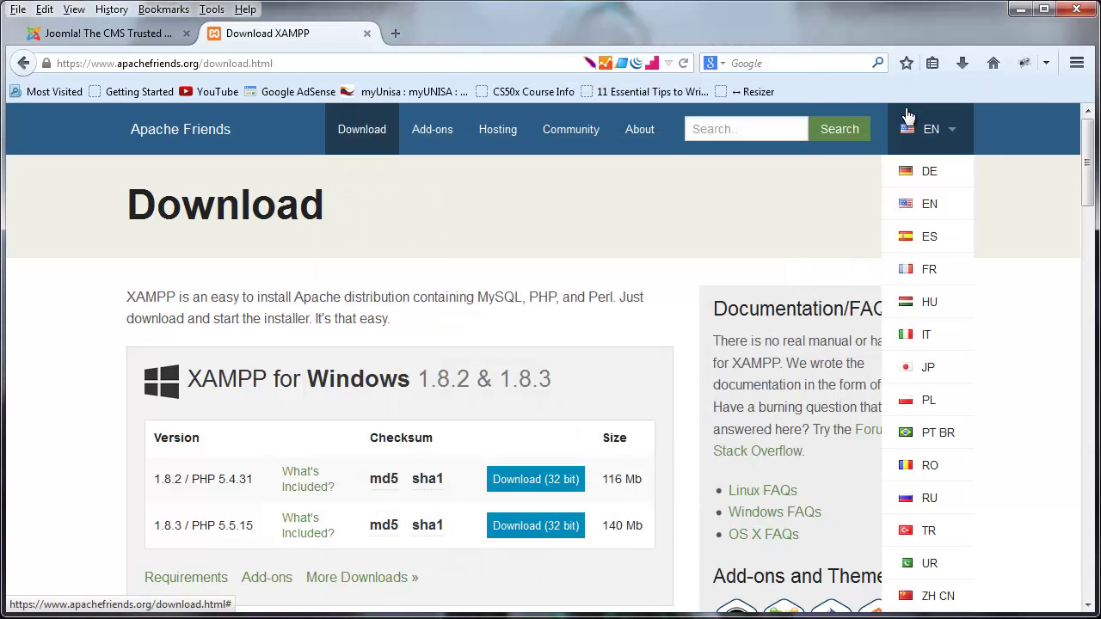
{"action": "left_click", "coordinate": [135, 34]}
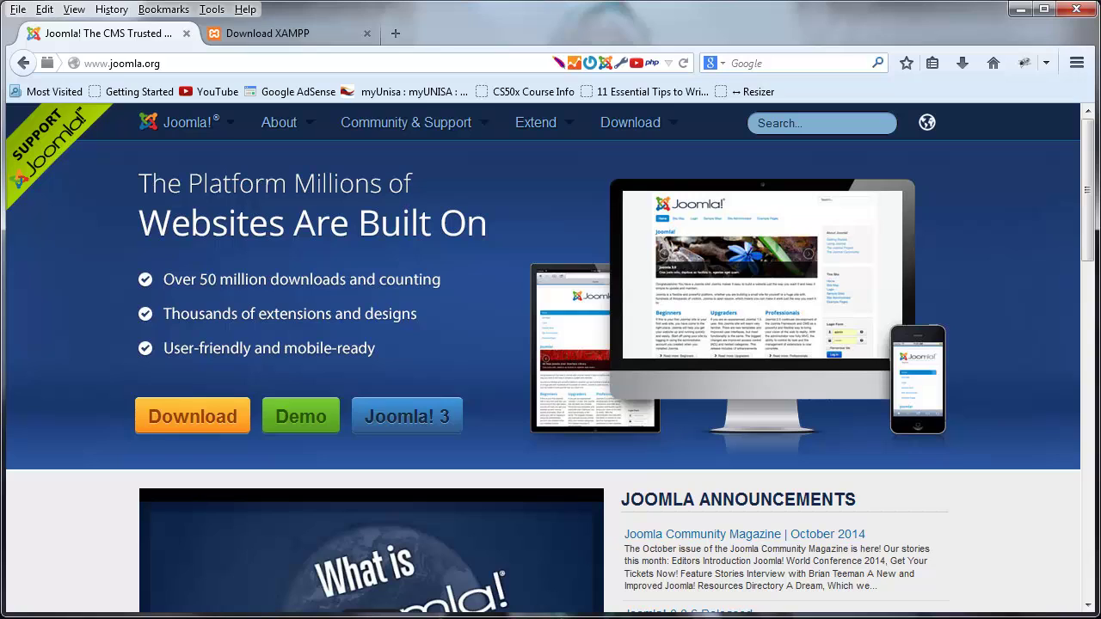
{"action": "key", "text": "alt+Tab"}
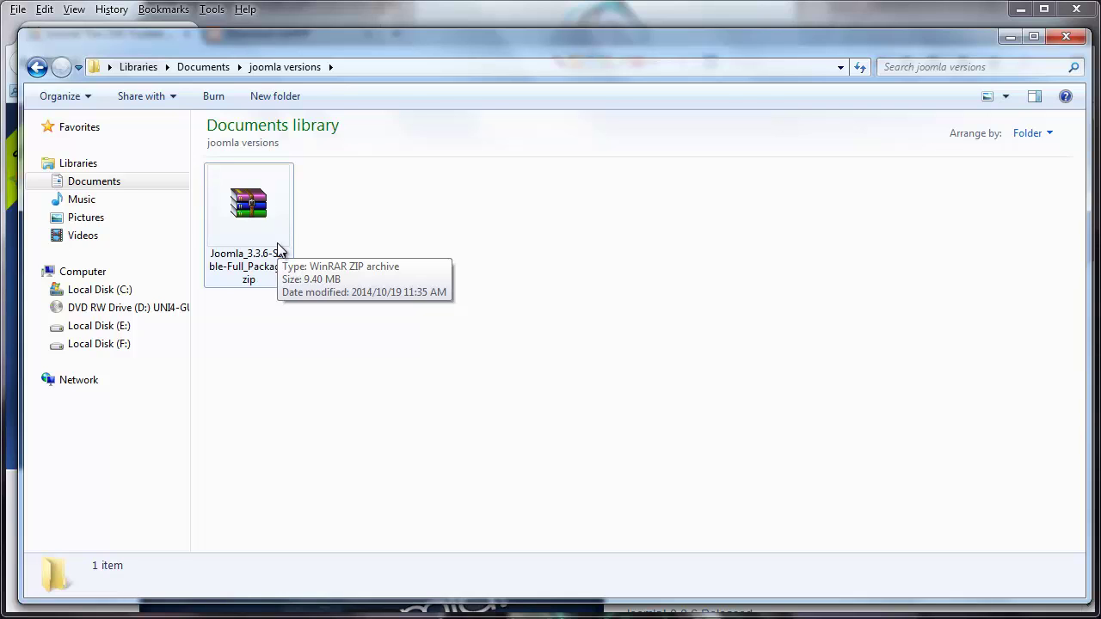
- Open WinRAR's extract options for the Joomla zip and set the destination to C:\xampp\htdocs
{"action": "right_click", "coordinate": [259, 226]}
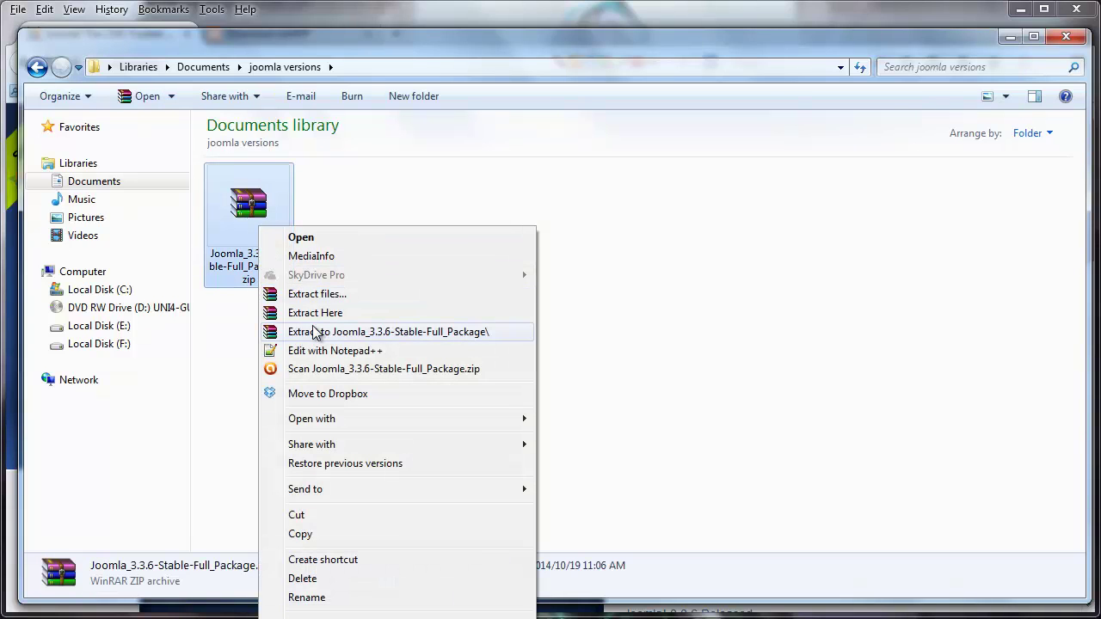
{"action": "left_click", "coordinate": [358, 302]}
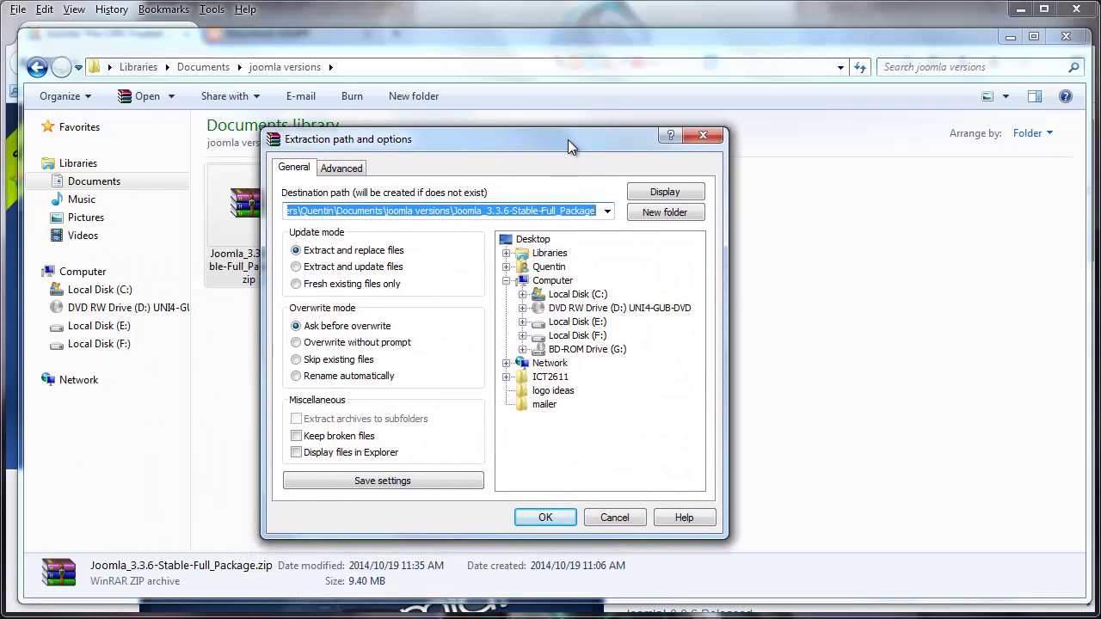
{"action": "left_click", "coordinate": [523, 295]}
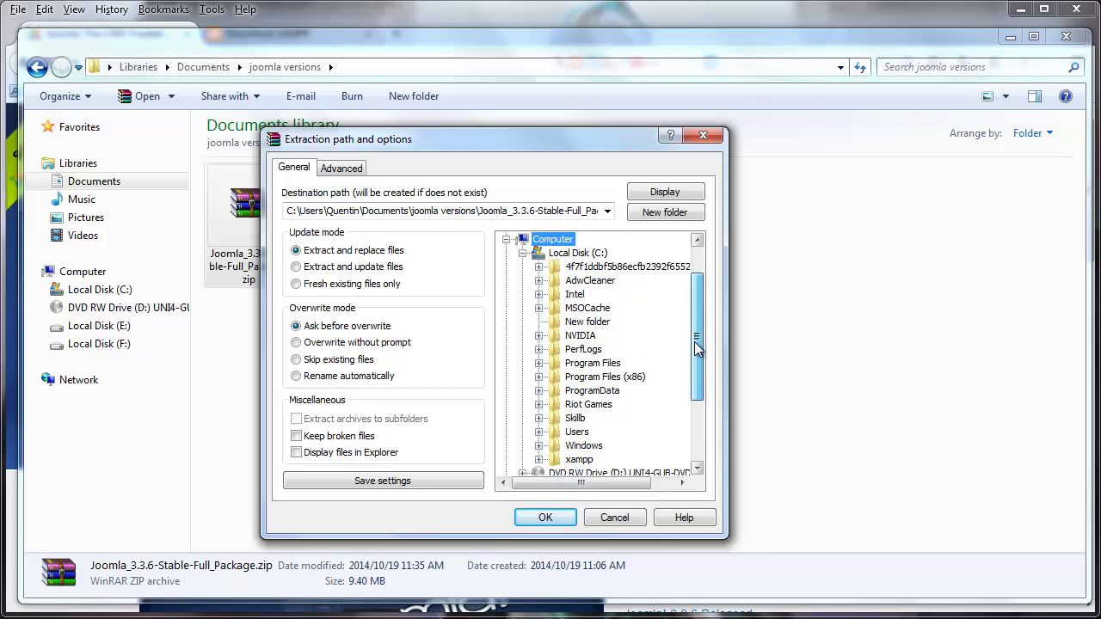
{"action": "left_click", "coordinate": [555, 461]}
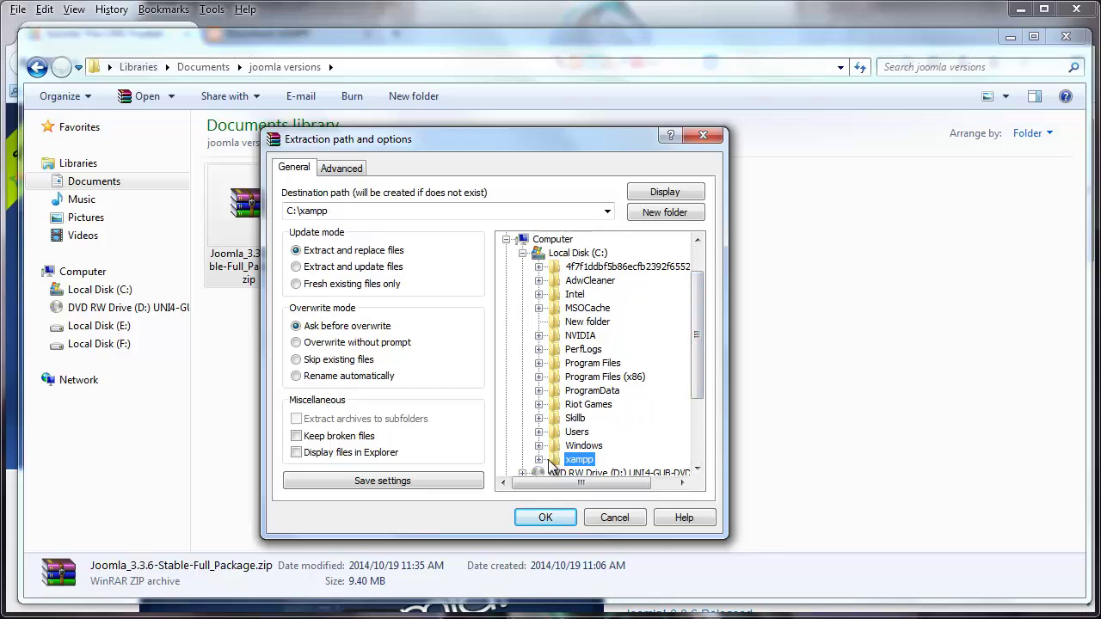
{"action": "left_click", "coordinate": [540, 460]}
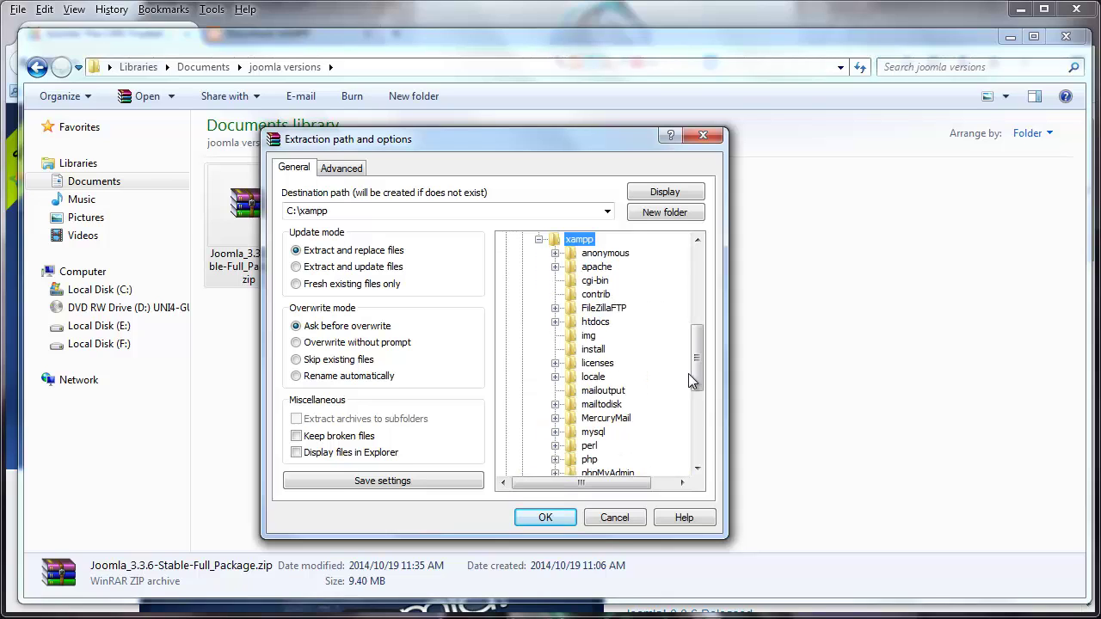
{"action": "double_click", "coordinate": [573, 323]}
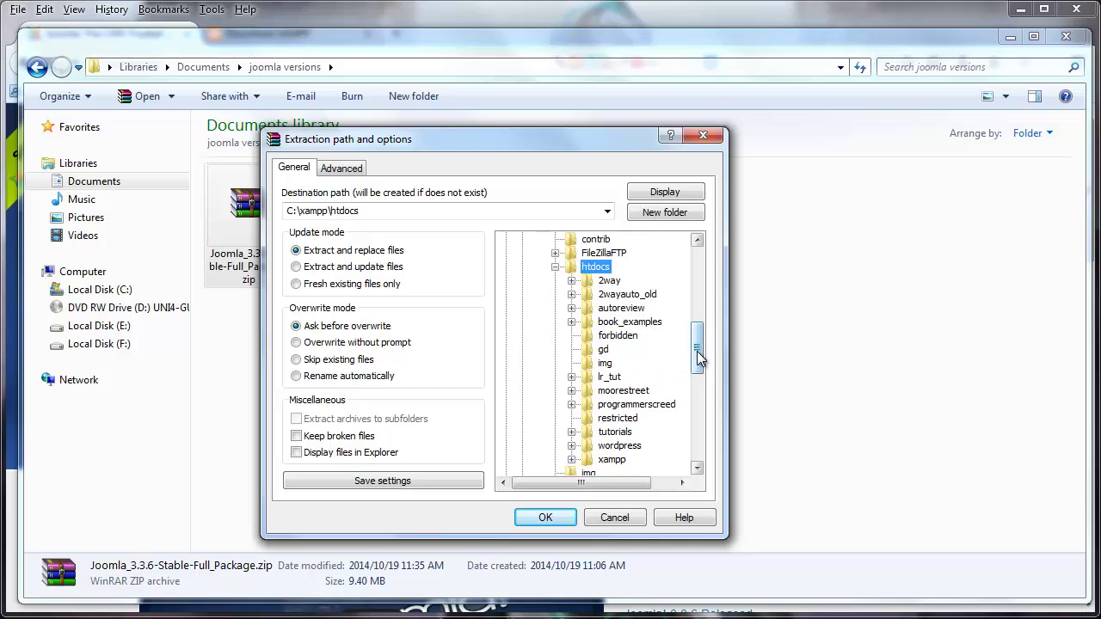
- Create a new folder named joomla_3.3 in htdocs and start extracting into it
{"action": "left_click", "coordinate": [684, 215]}
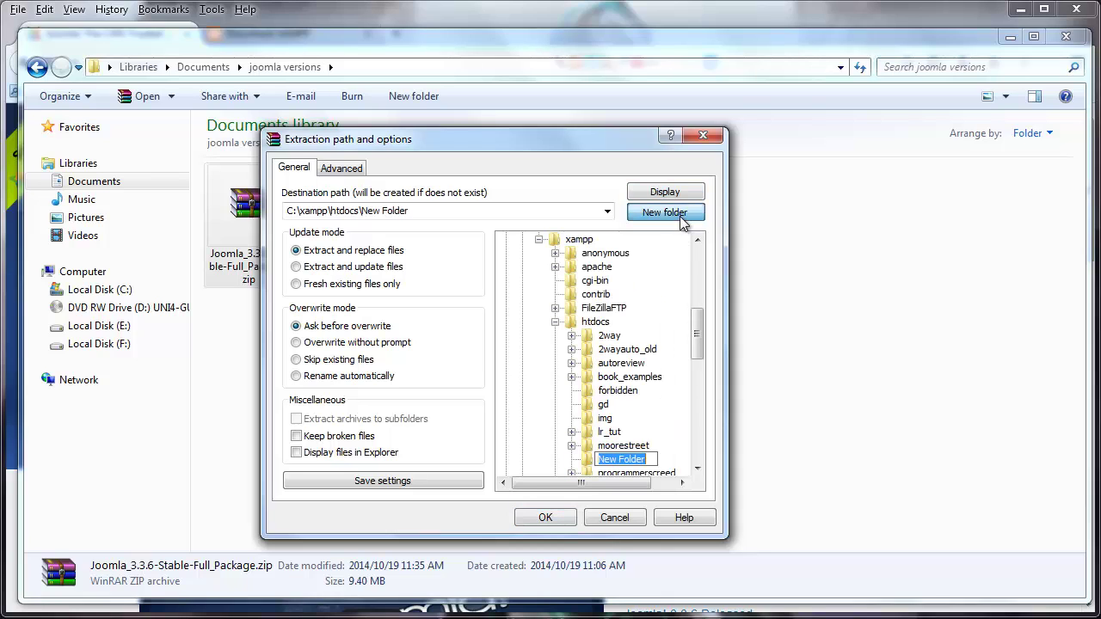
{"action": "key", "text": "BackSpace"}
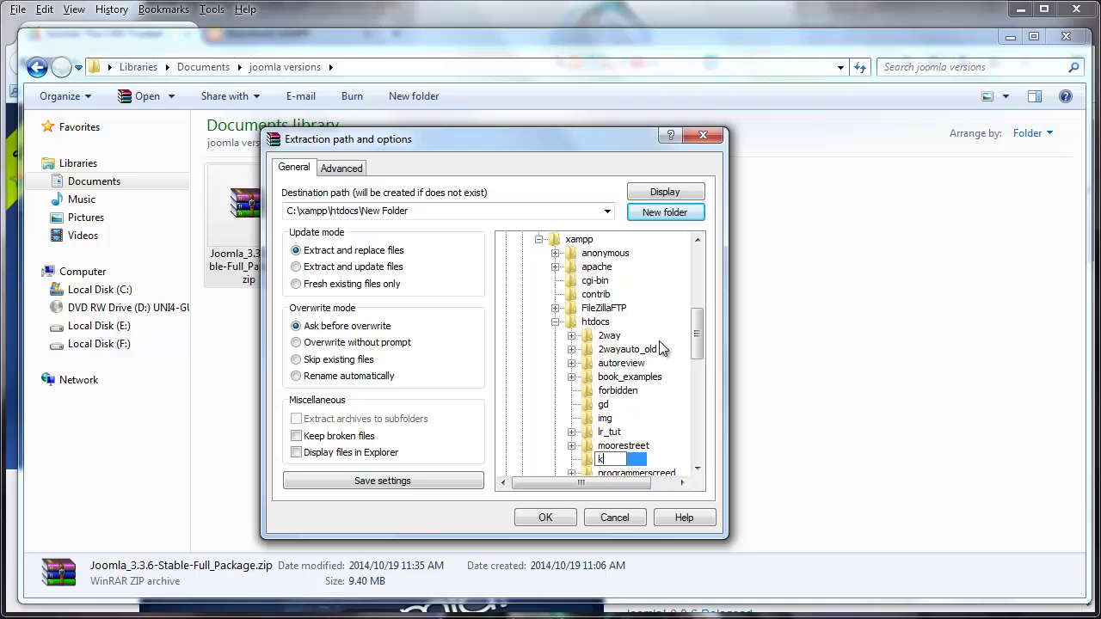
{"action": "type", "text": "joomla 3.3"}
{"action": "key", "text": "Left"}
{"action": "key", "text": "BackSpace"}
{"action": "type", "text": "_"}
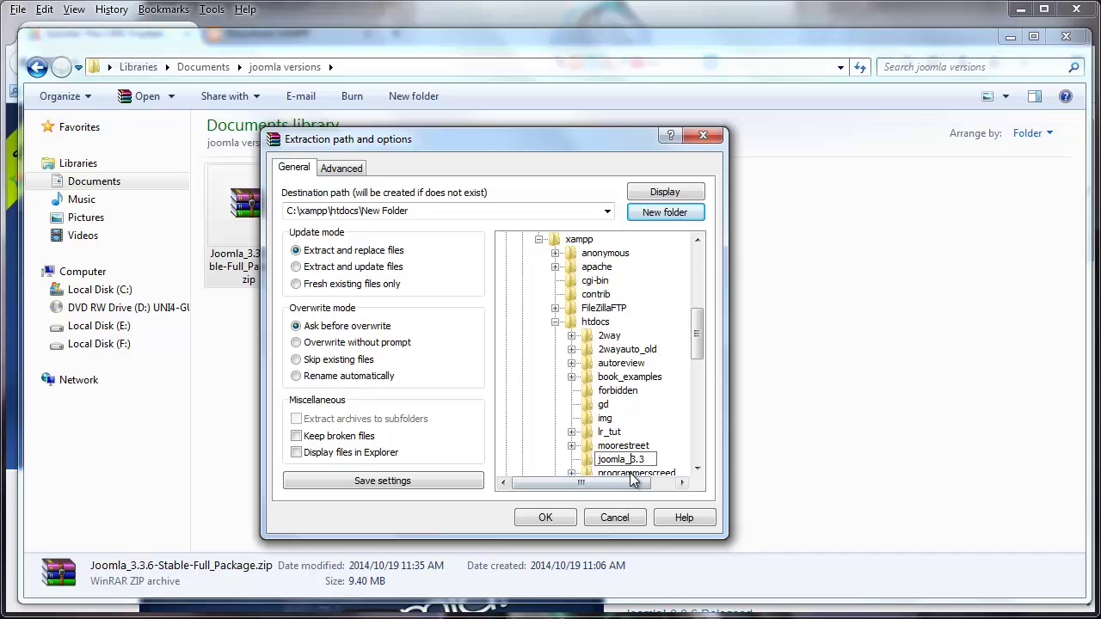
{"action": "left_click", "coordinate": [546, 517]}
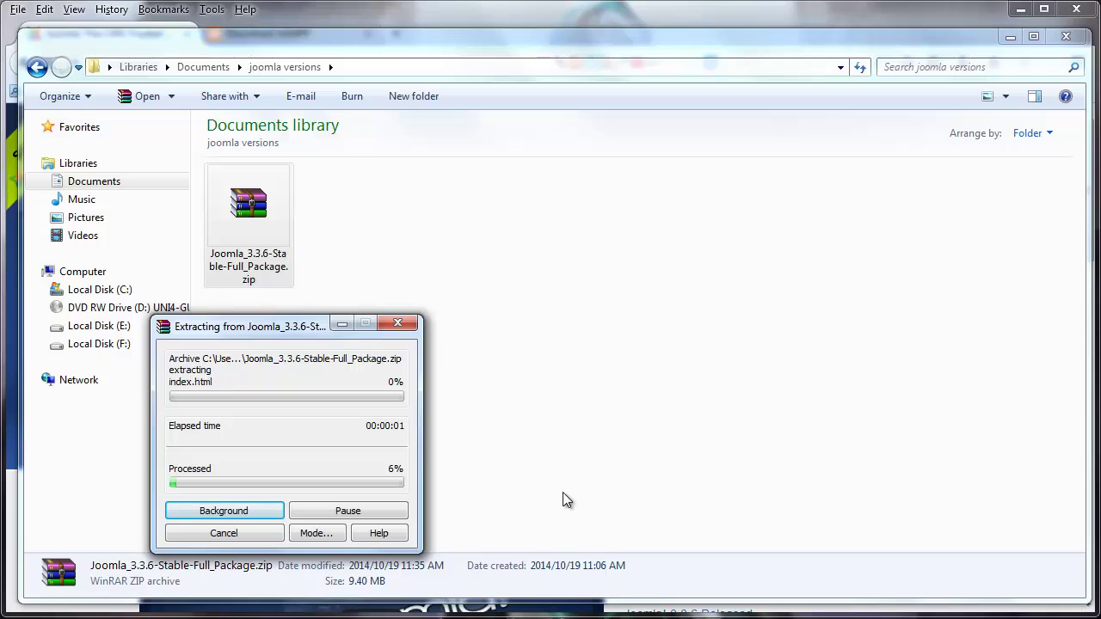
- Let the extraction finish, minimize the file window, and open a new Firefox tab
{"action": "left_click_drag", "start_coordinate": [309, 319], "coordinate": [482, 244]}
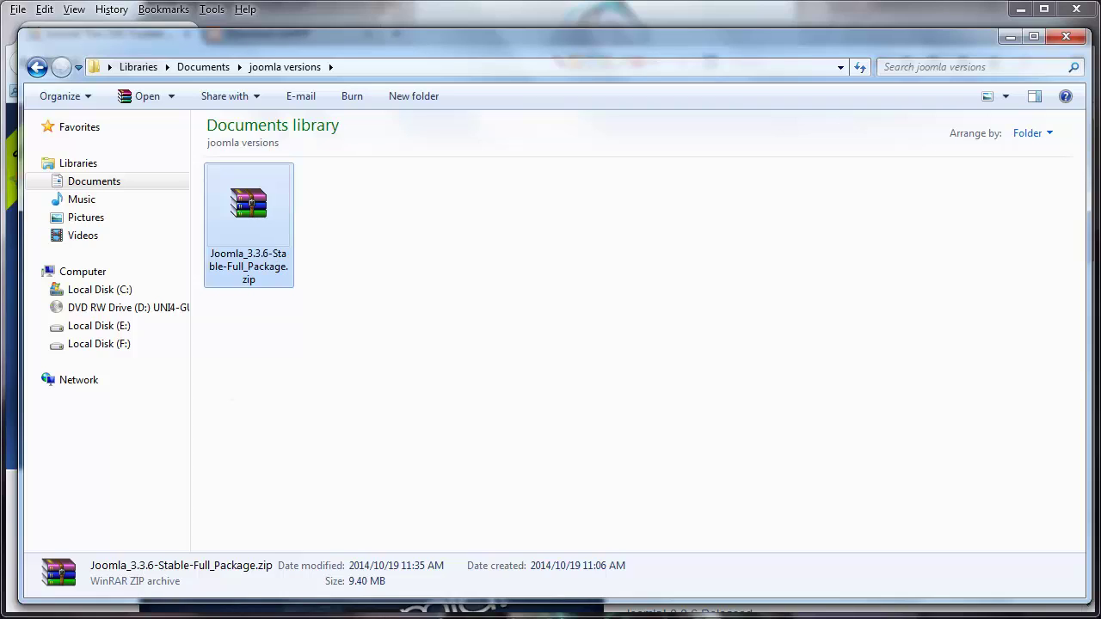
{"action": "left_click", "coordinate": [1010, 37]}
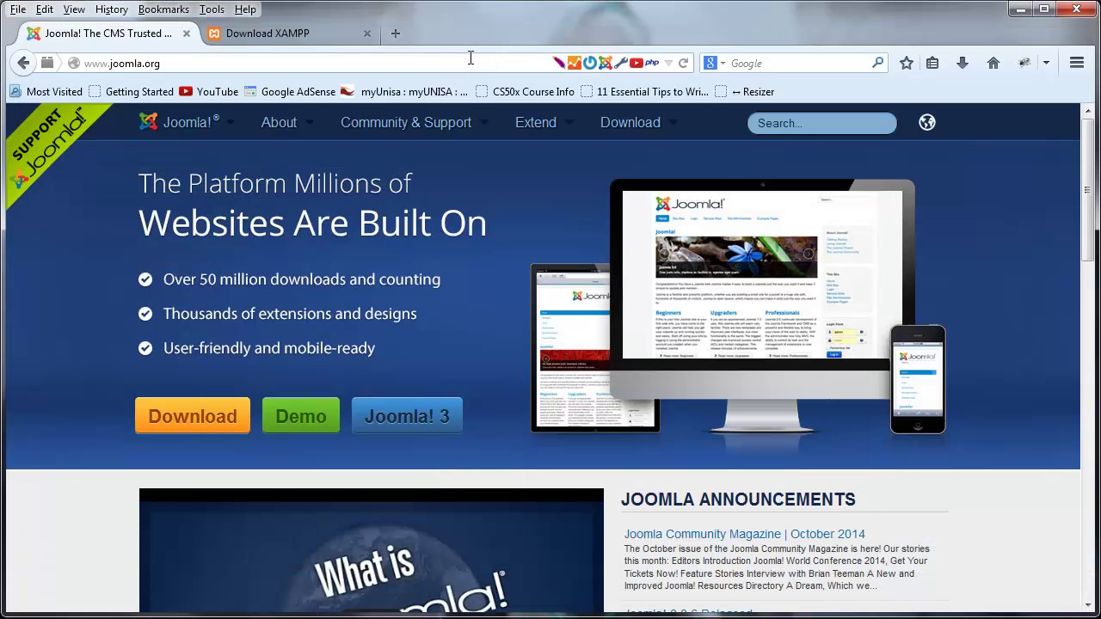
{"action": "left_click", "coordinate": [398, 35]}
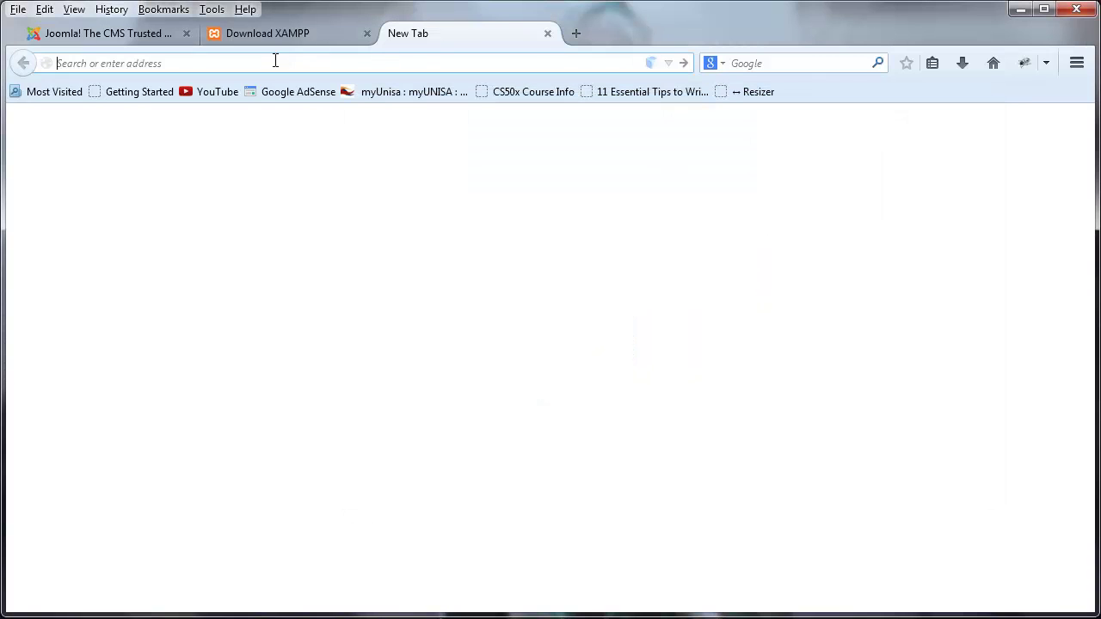
- Load localhost/joomla_3.3 in the new tab to reach the Joomla Web Installer
{"action": "type", "text": "localhost/"}
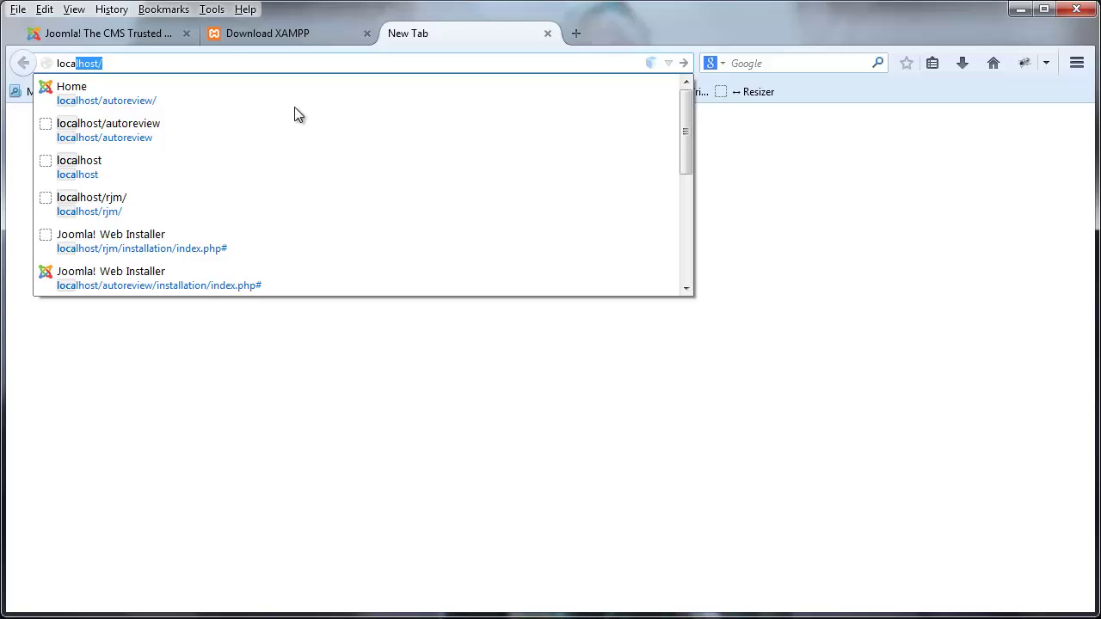
{"action": "key", "text": "Return"}
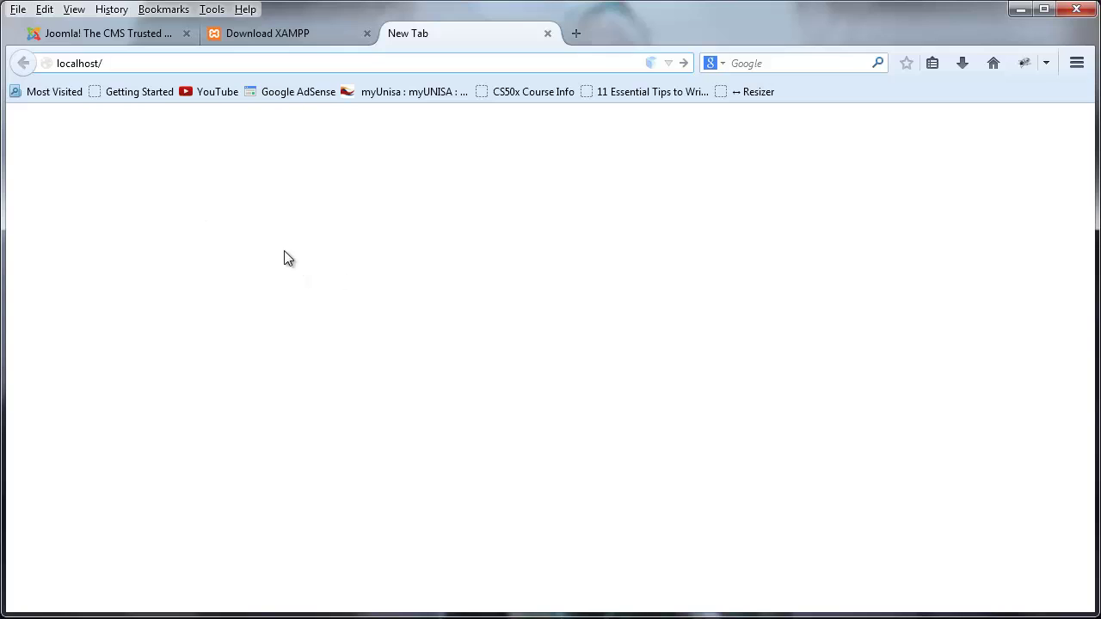
{"action": "type", "text": "joomla_3.3"}
{"action": "key", "text": "Return"}
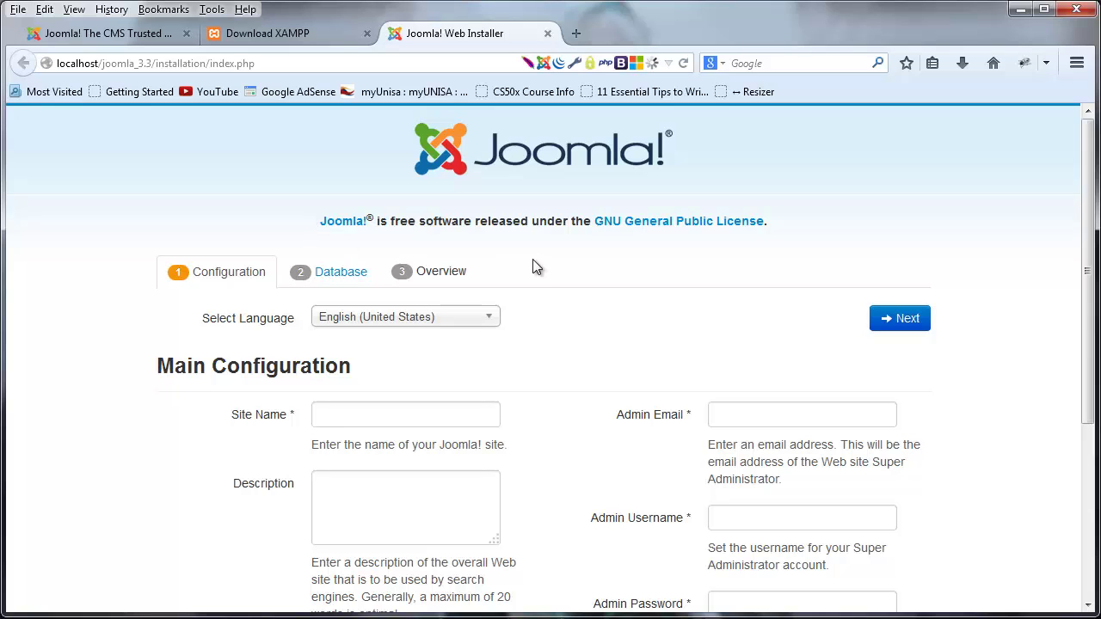
- Enter Site Name 'Joomla test' and description 'Testing joomla install for tutorial'
{"action": "scroll", "coordinate": [549, 302], "scroll_direction": "down", "scroll_amount": 2}
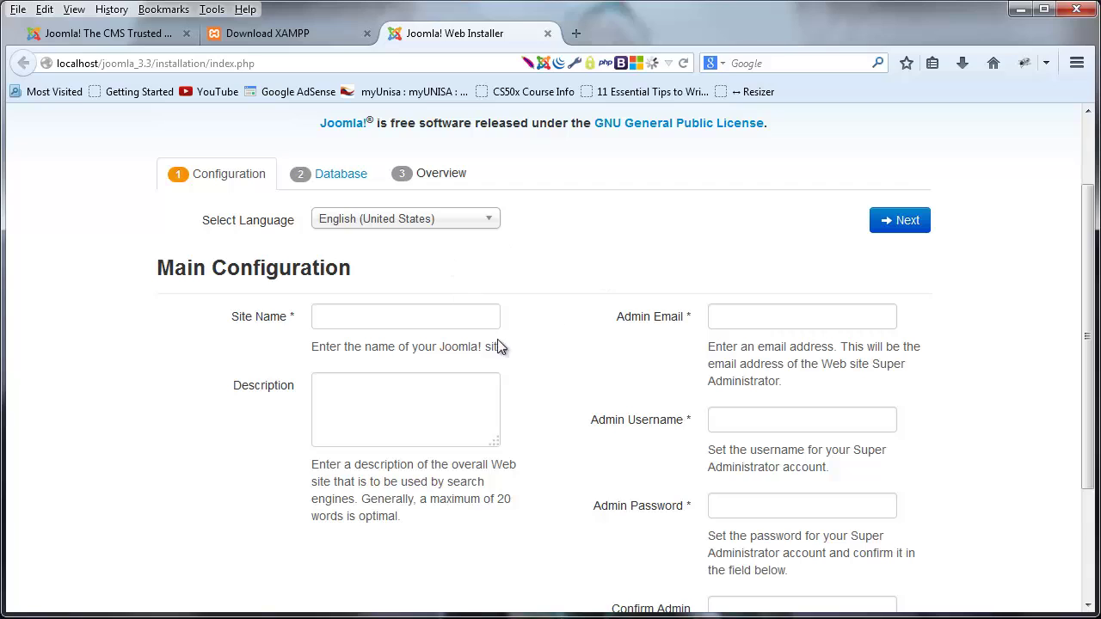
{"action": "left_click", "coordinate": [453, 320]}
{"action": "key", "text": "Tab"}
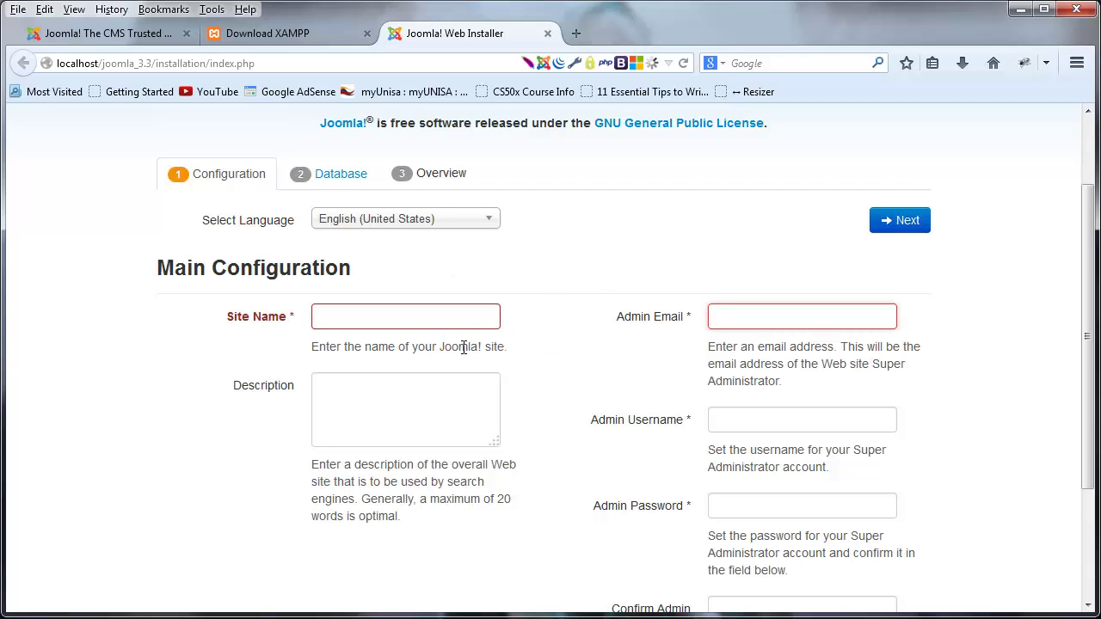
{"action": "left_click", "coordinate": [444, 326]}
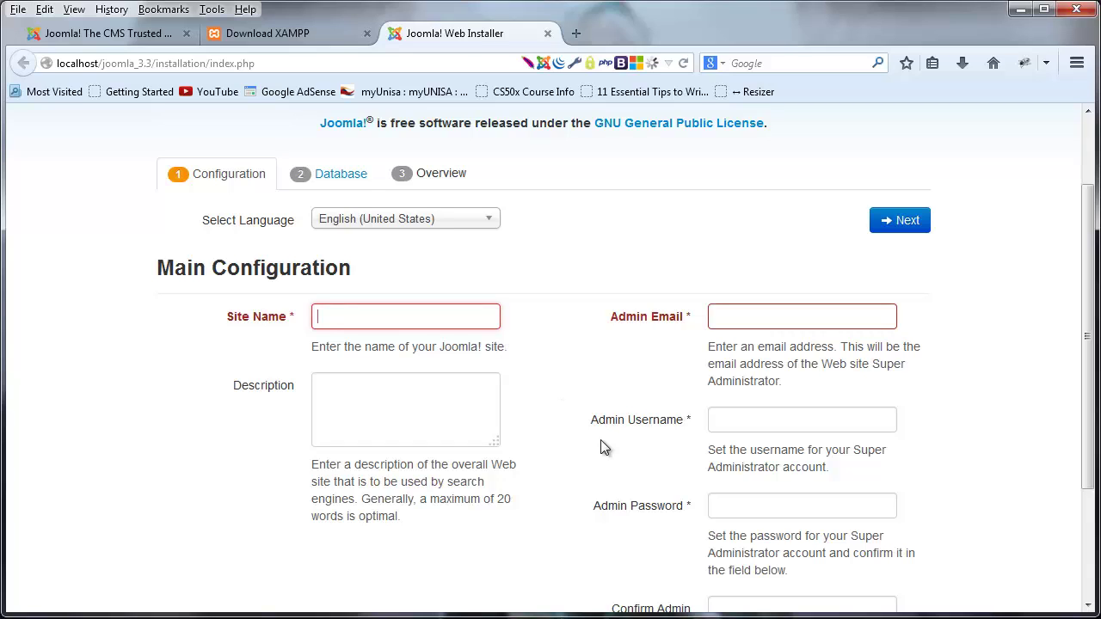
{"action": "type", "text": "Joomla t"}
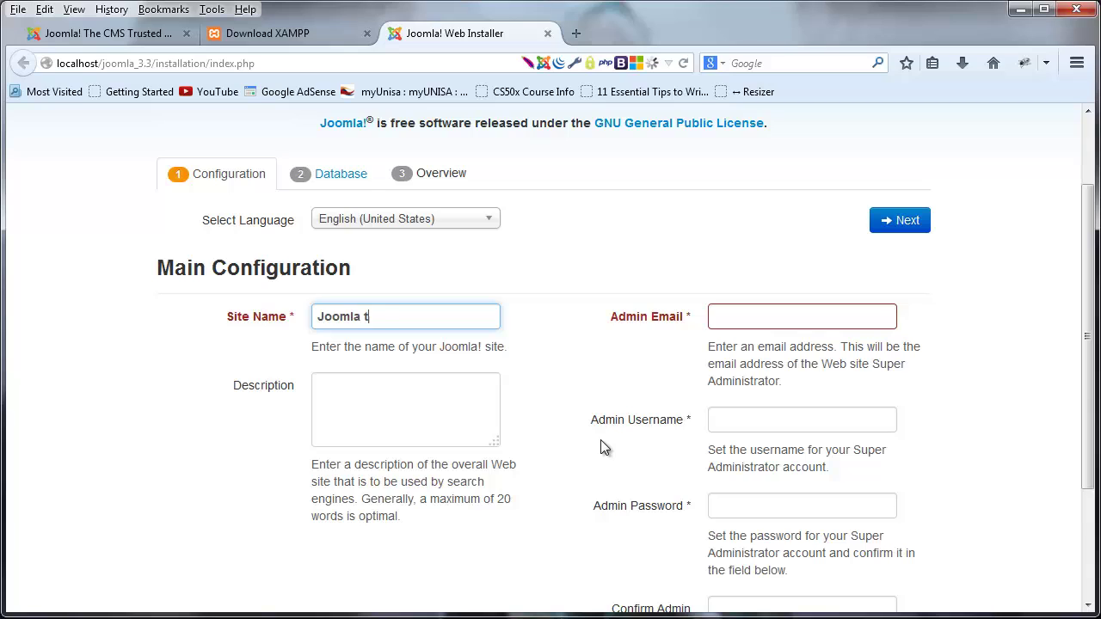
{"action": "type", "text": "est"}
{"action": "left_click", "coordinate": [450, 416]}
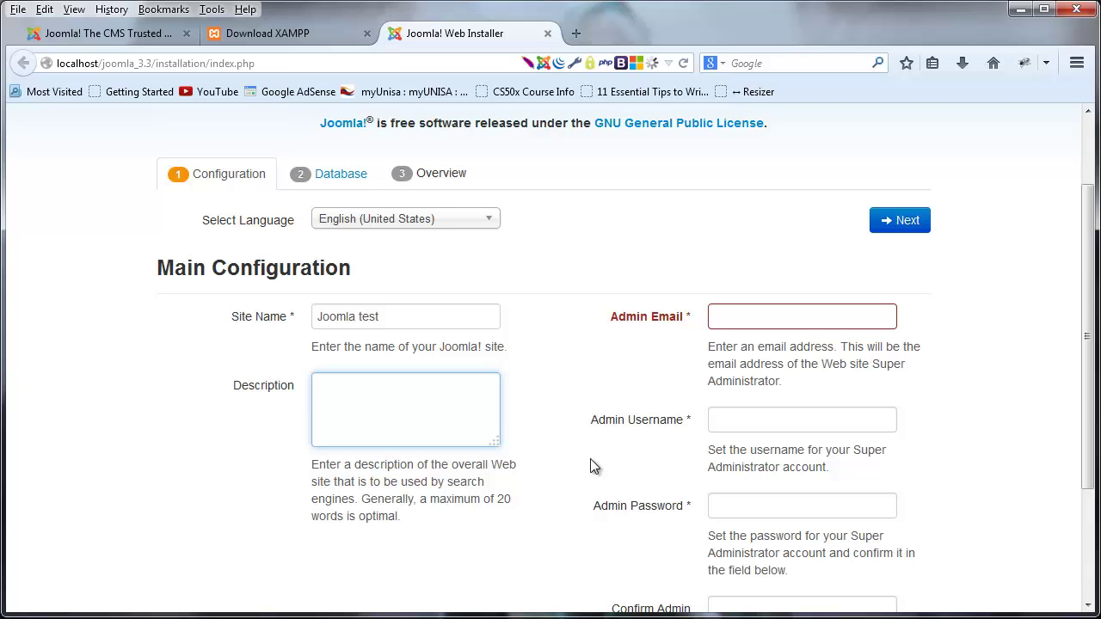
{"action": "type", "text": "Testing joomla install"}
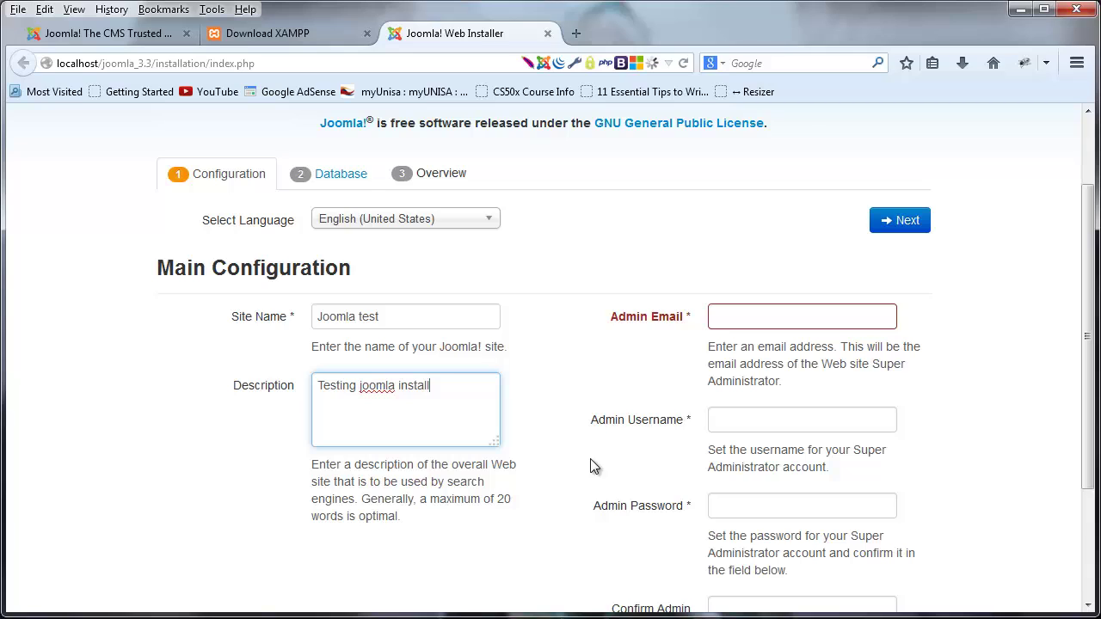
{"action": "type", "text": " for tutorial"}
- Type the admin's e-mail address into Admin Email, correcting the typos
{"action": "left_click", "coordinate": [837, 317]}
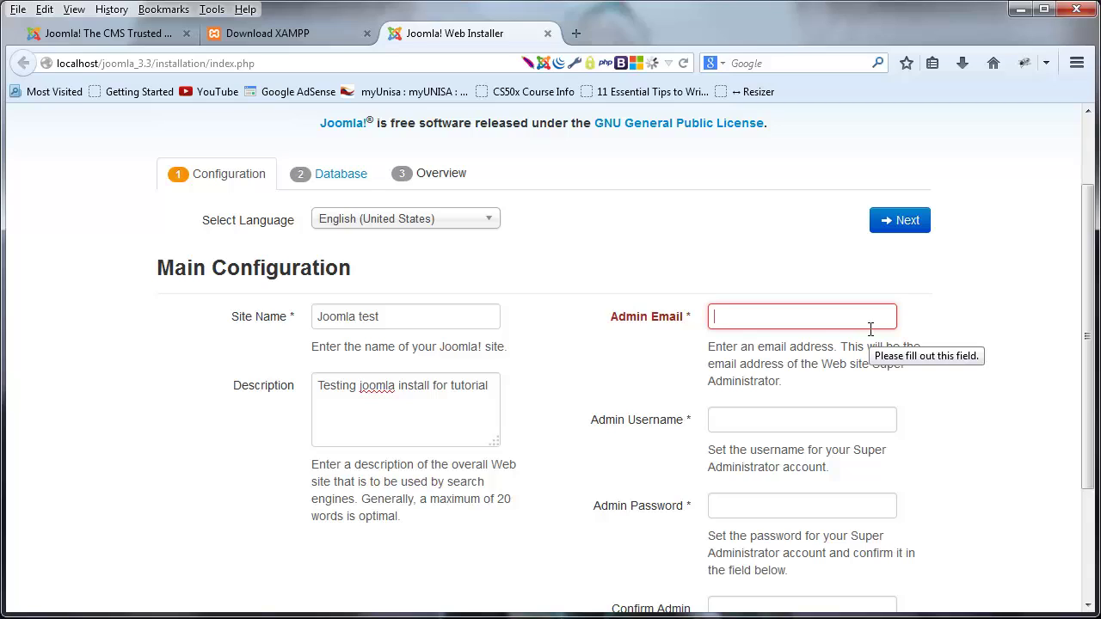
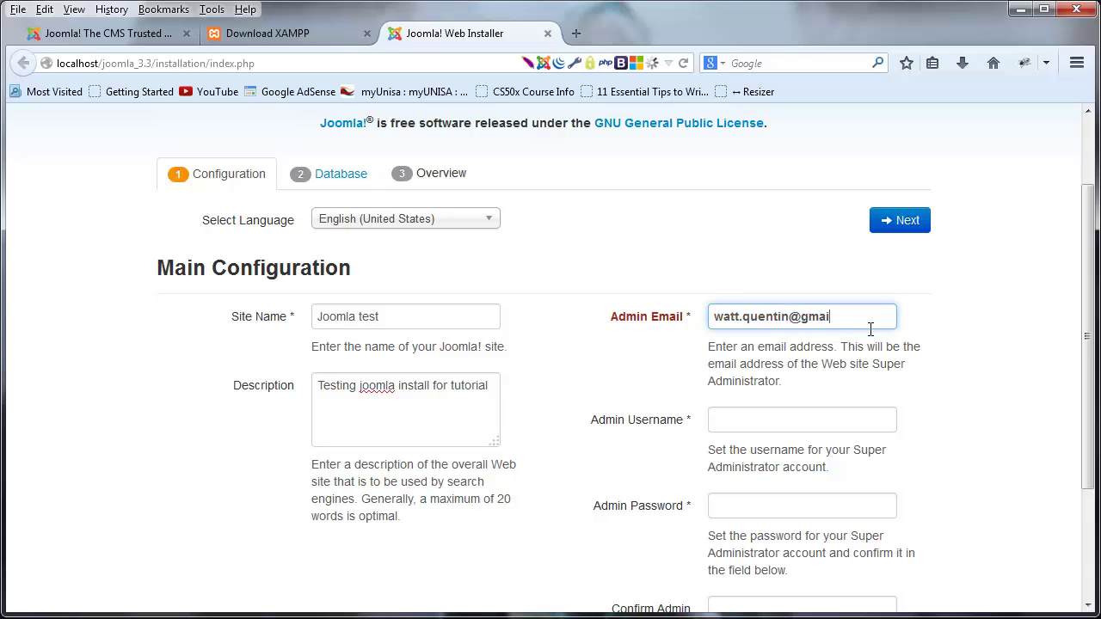
{"action": "left_click", "coordinate": [1015, 393]}
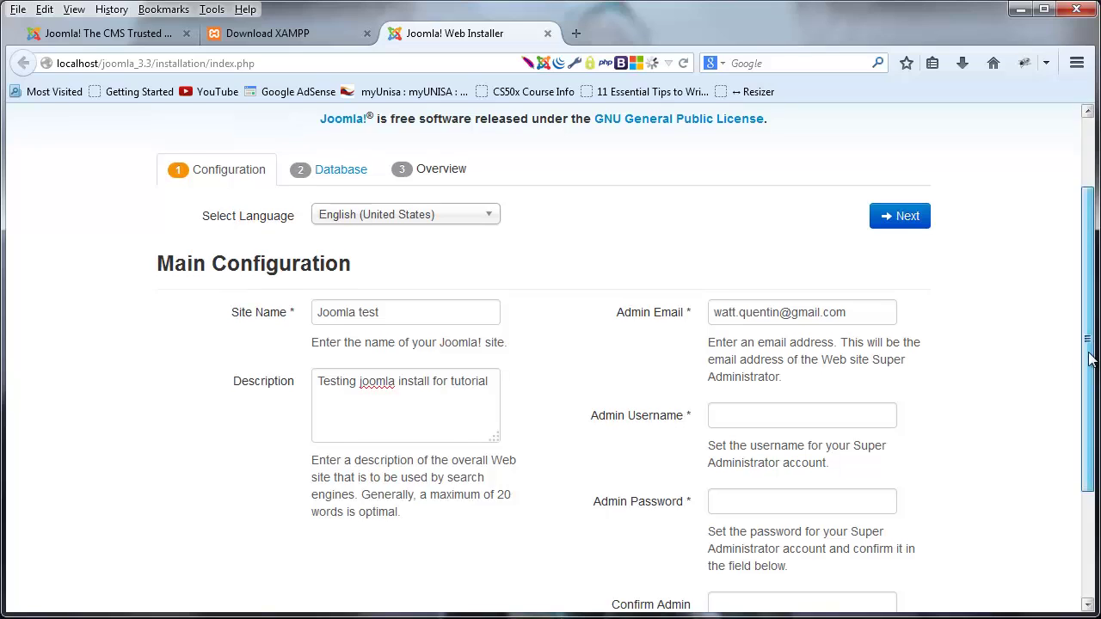
- Copy the admin e-mail into Admin Username, clearing the stray paste from the password field
{"action": "scroll", "coordinate": [1092, 341], "scroll_direction": "down", "scroll_amount": 1}
{"action": "key", "text": "ctrl+a"}
{"action": "key", "text": "ctrl+c"}
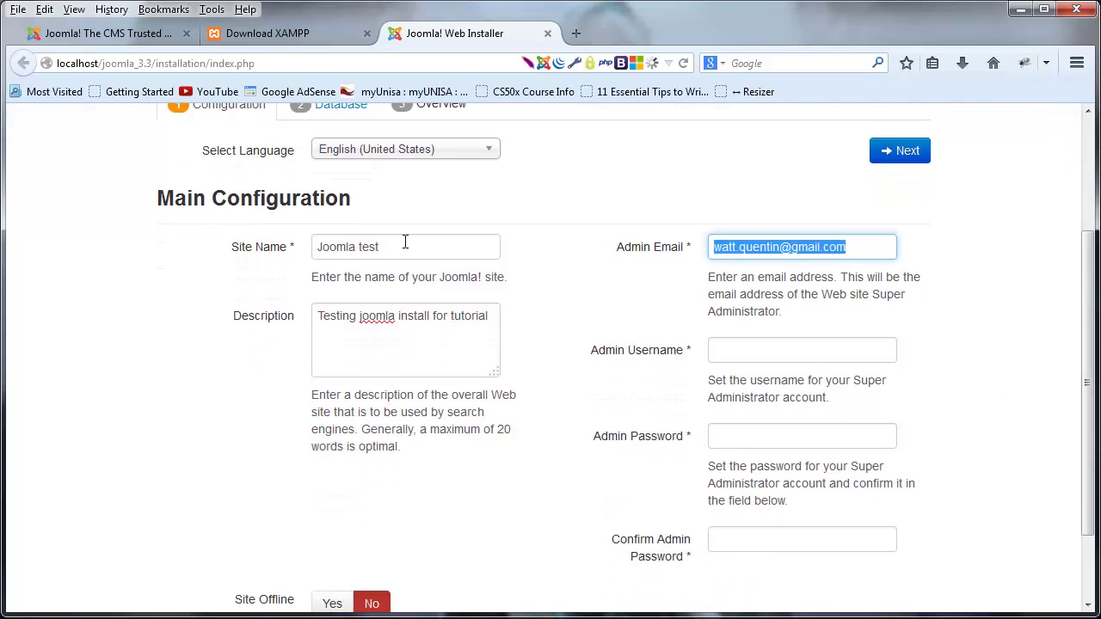
{"action": "left_click", "coordinate": [744, 348]}
{"action": "key", "text": "ctrl+v"}
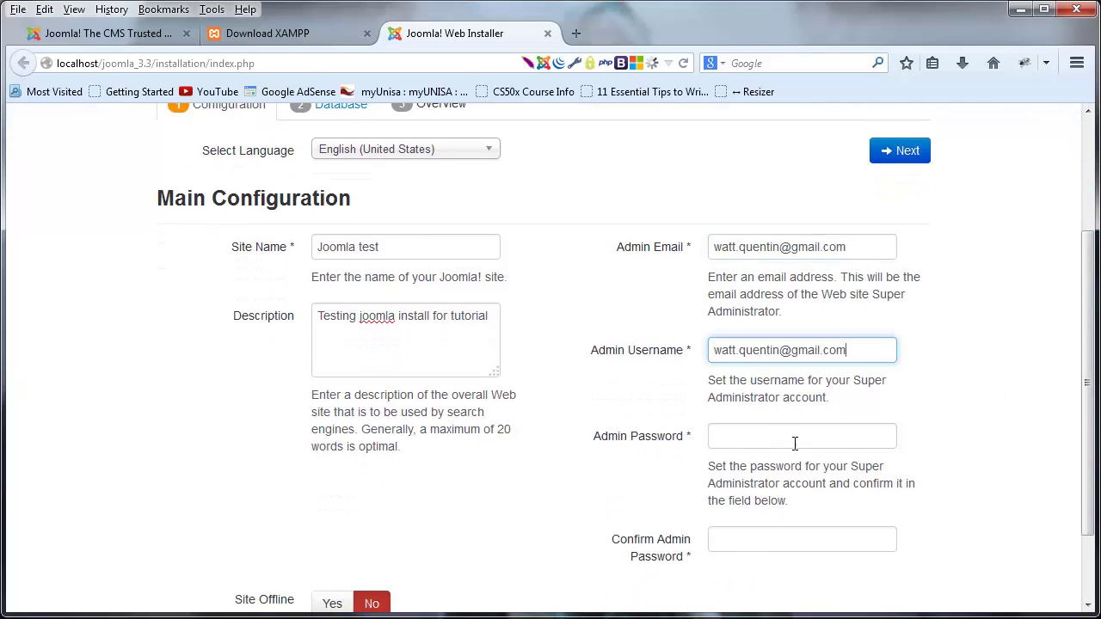
{"action": "left_click", "coordinate": [794, 439]}
{"action": "key", "text": "ctrl+v"}
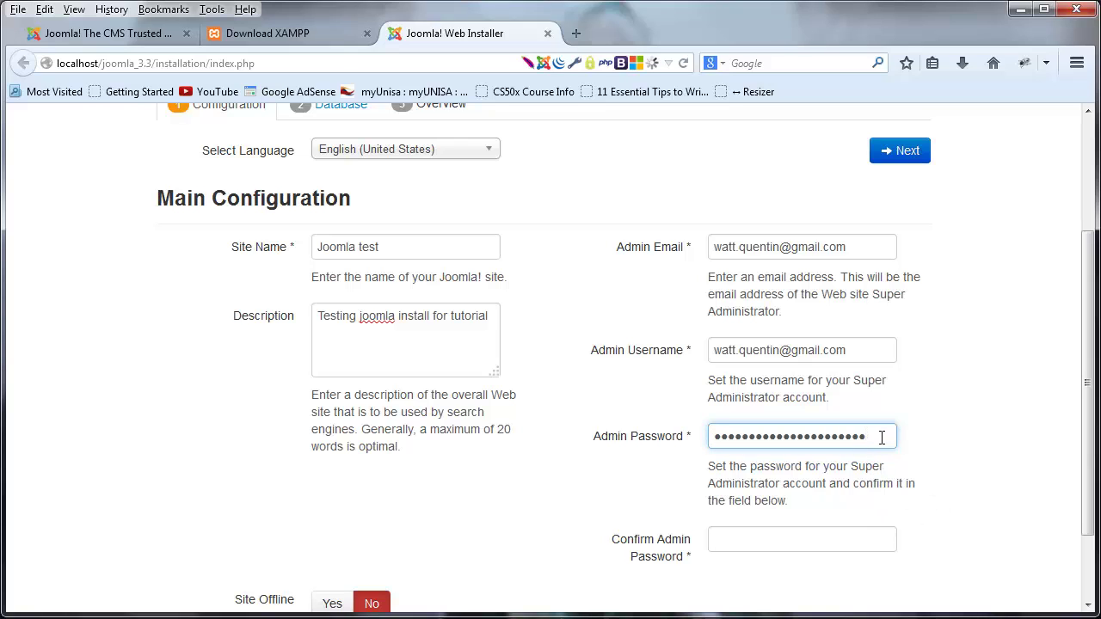
{"action": "left_click_drag", "start_coordinate": [880, 435], "coordinate": [383, 424]}
{"action": "key", "text": "BackSpace"}
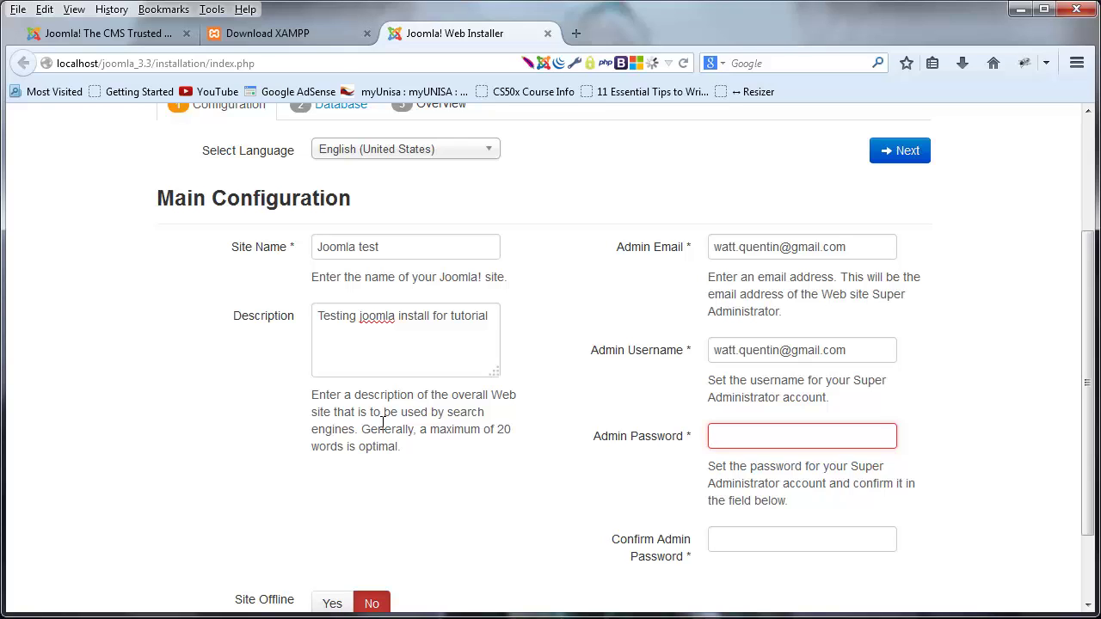
{"action": "left_click", "coordinate": [612, 477]}
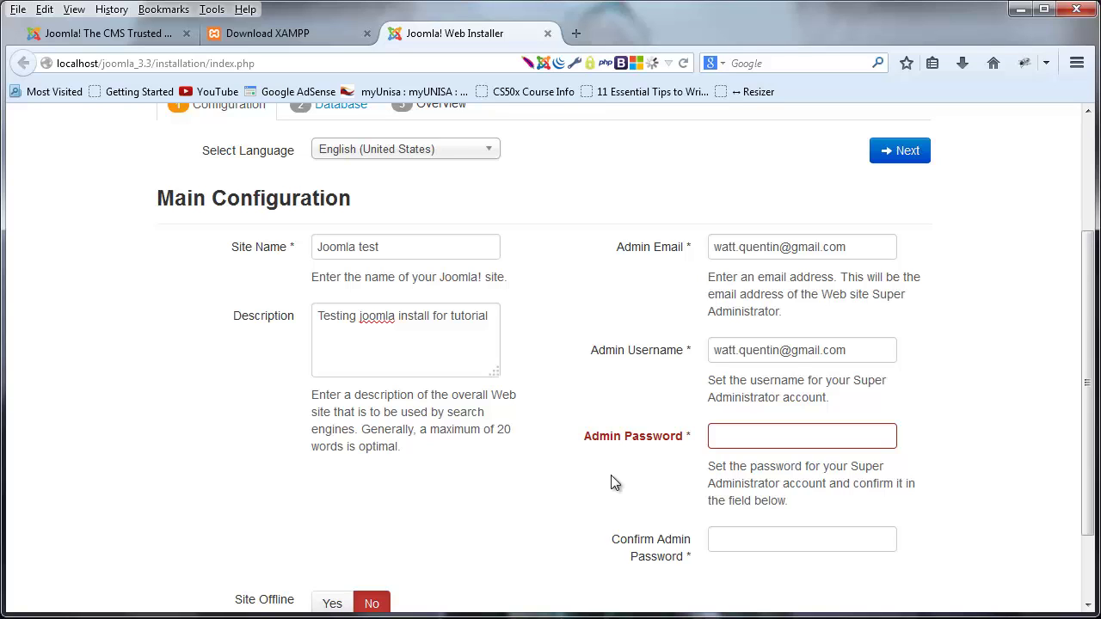
- Enter the admin password in both Admin Password and Confirm Admin Password
{"action": "scroll", "coordinate": [664, 468], "scroll_direction": "down", "scroll_amount": 2}
{"action": "left_click", "coordinate": [748, 338]}
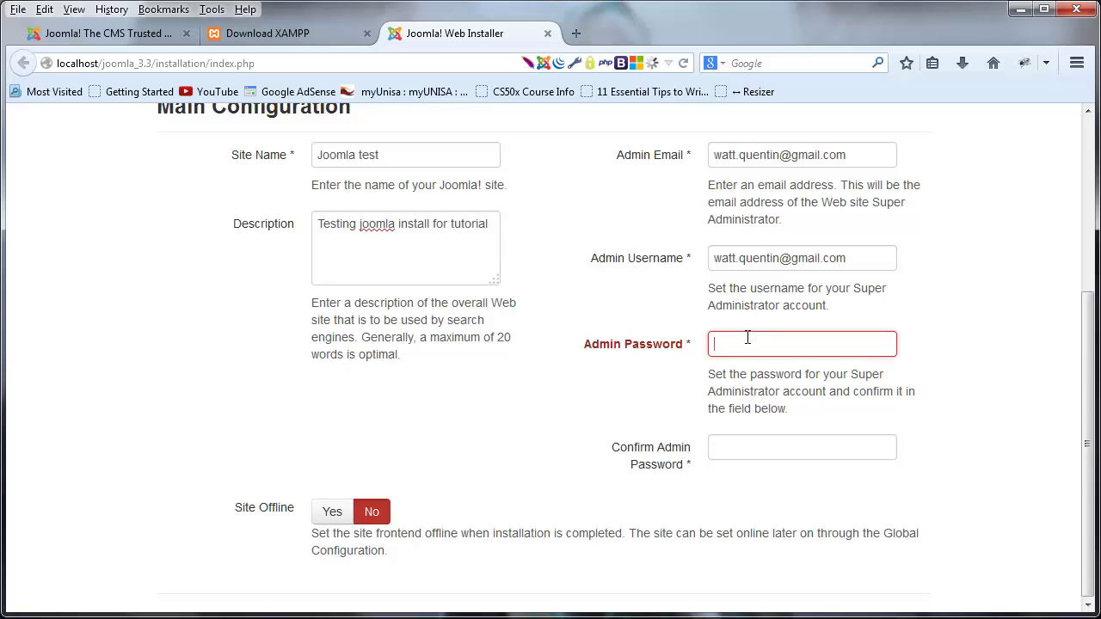
{"action": "type", "text": "••••••••"}
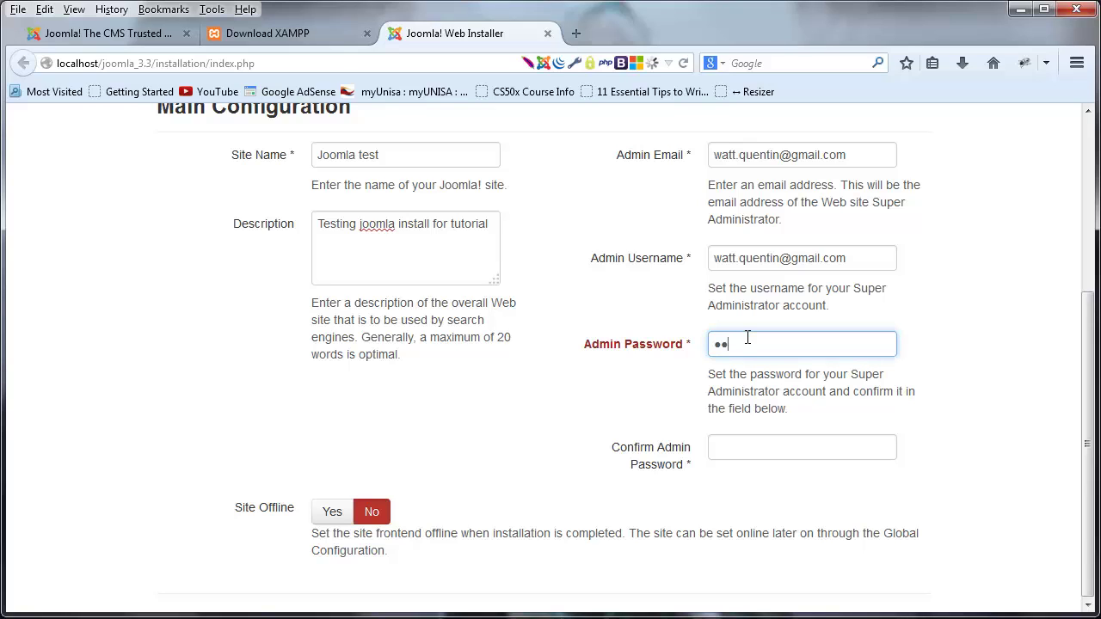
{"action": "left_click", "coordinate": [757, 455]}
{"action": "type", "text": "••••••••"}
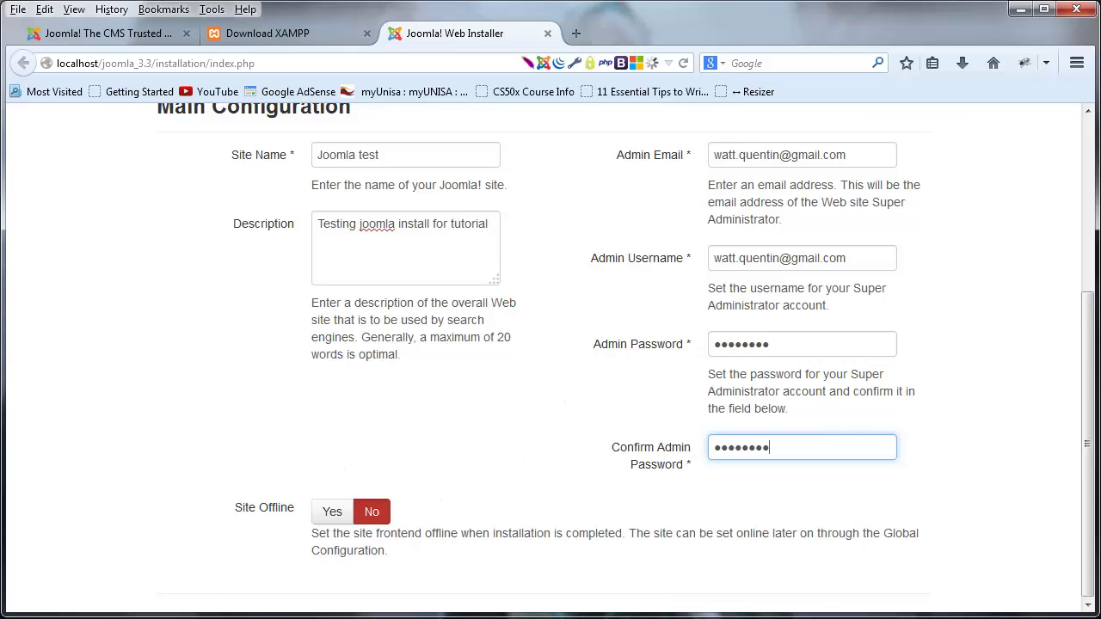
{"action": "scroll", "coordinate": [1071, 421], "scroll_direction": "up", "scroll_amount": 3}
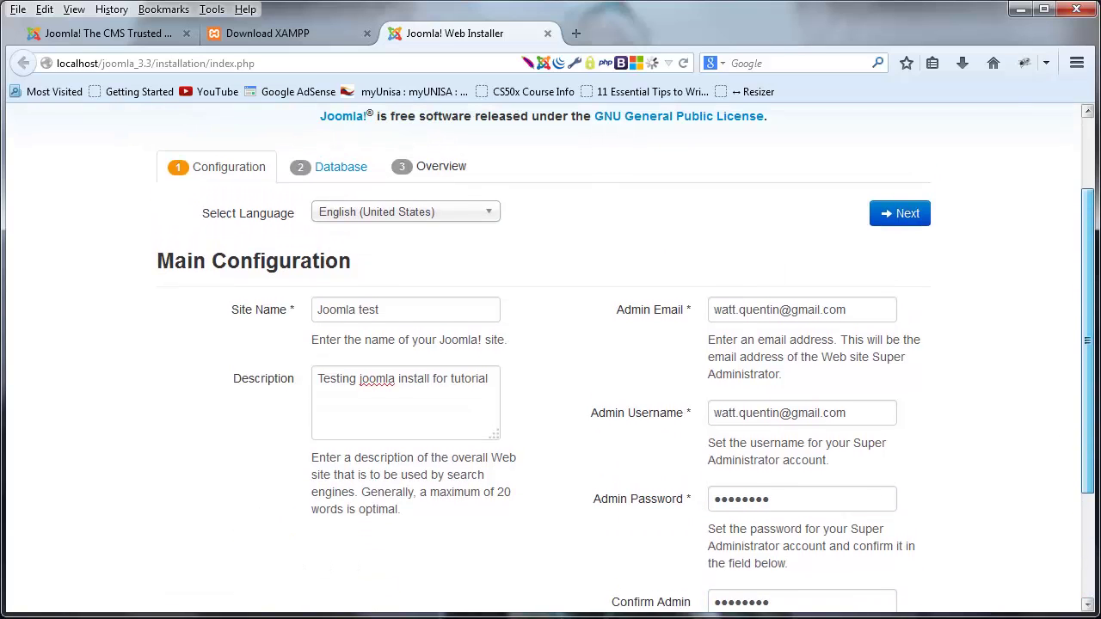
{"action": "scroll", "coordinate": [372, 508], "scroll_direction": "down", "scroll_amount": 3}
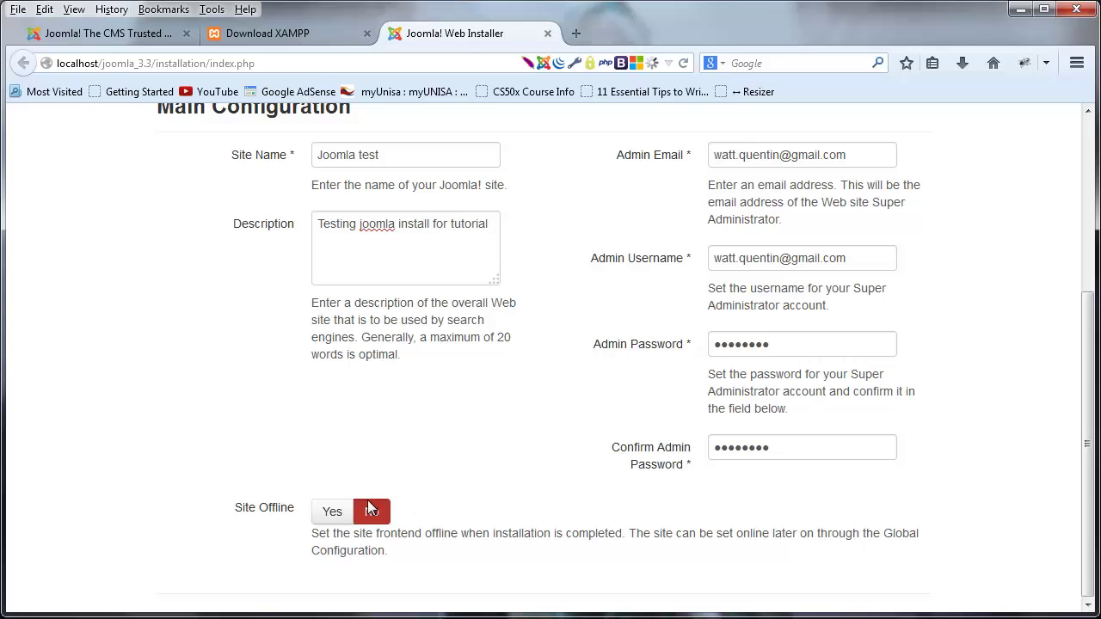
{"action": "left_click_drag", "start_coordinate": [1092, 515], "coordinate": [1089, 272]}
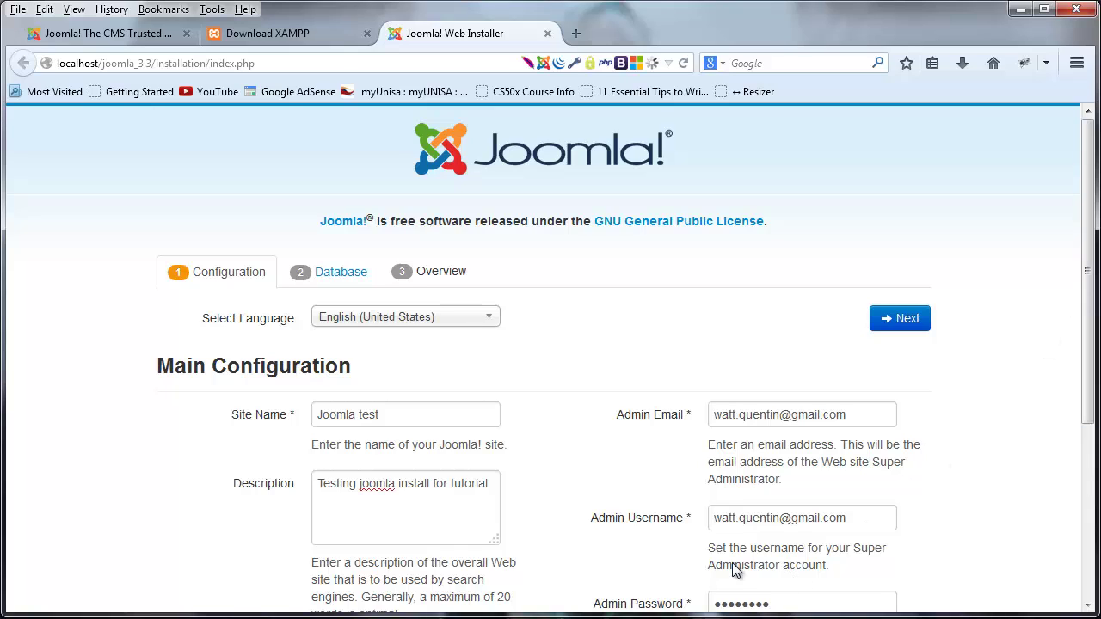
{"action": "left_click", "coordinate": [915, 325]}
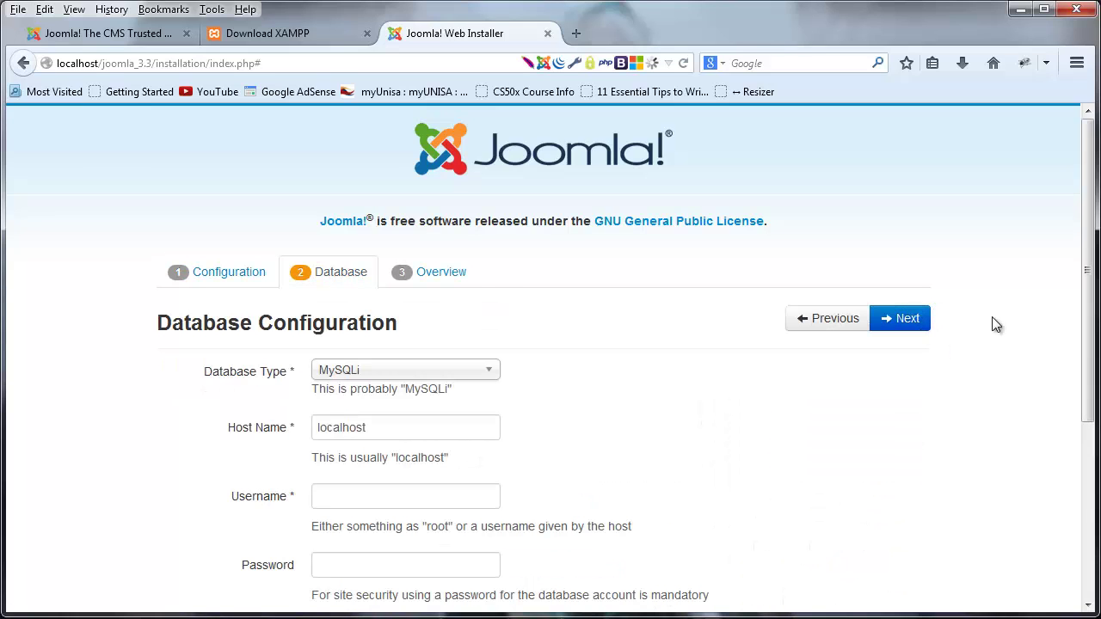
{"action": "scroll", "coordinate": [1085, 298], "scroll_direction": "down", "scroll_amount": 2}
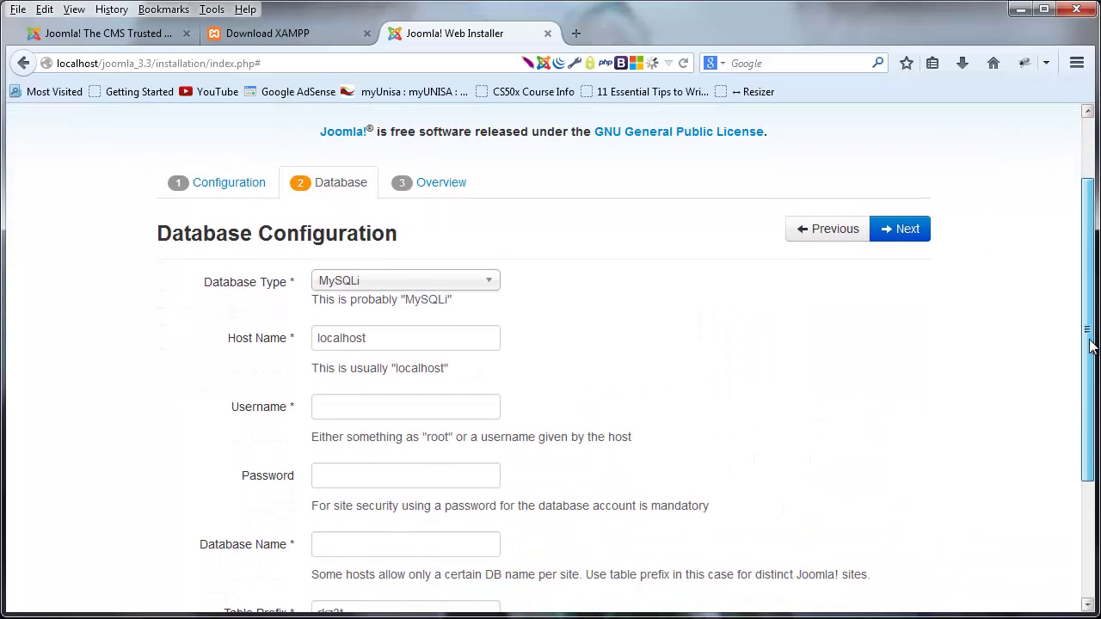
{"action": "left_click_drag", "start_coordinate": [1089, 349], "coordinate": [1090, 354]}
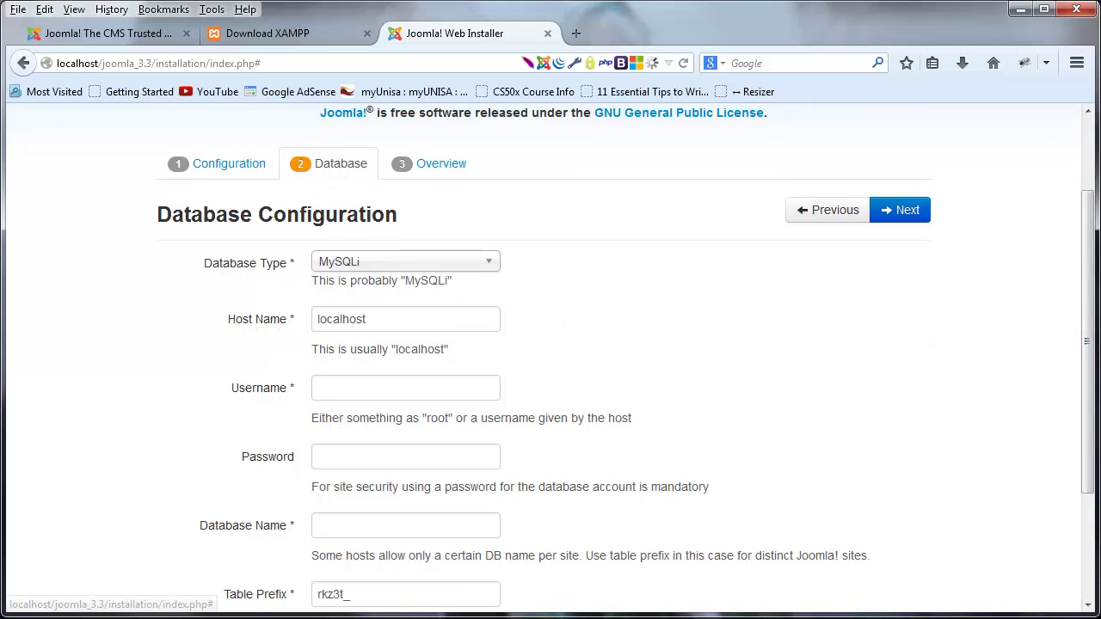
{"action": "key", "text": "alt+Tab"}
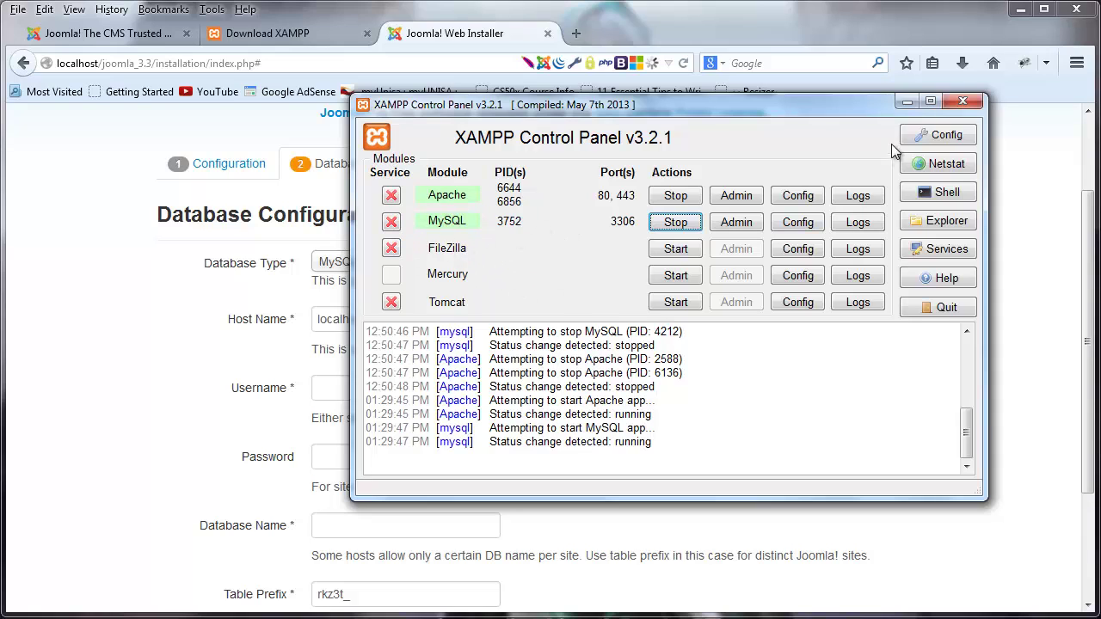
{"action": "left_click", "coordinate": [907, 102]}
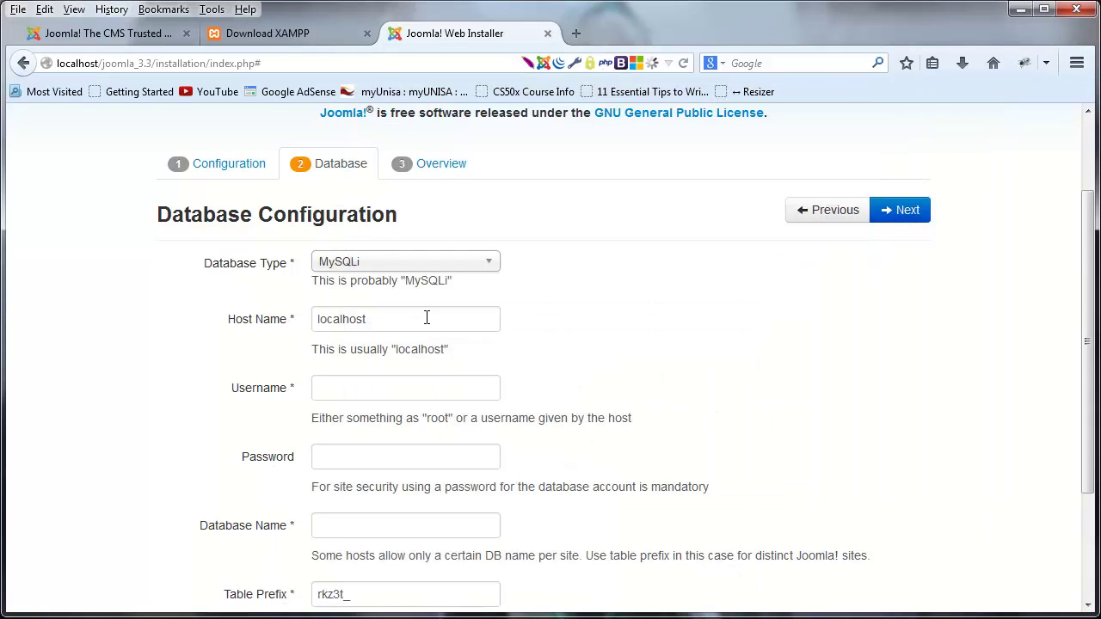
{"action": "scroll", "coordinate": [514, 329], "scroll_direction": "down", "scroll_amount": 2}
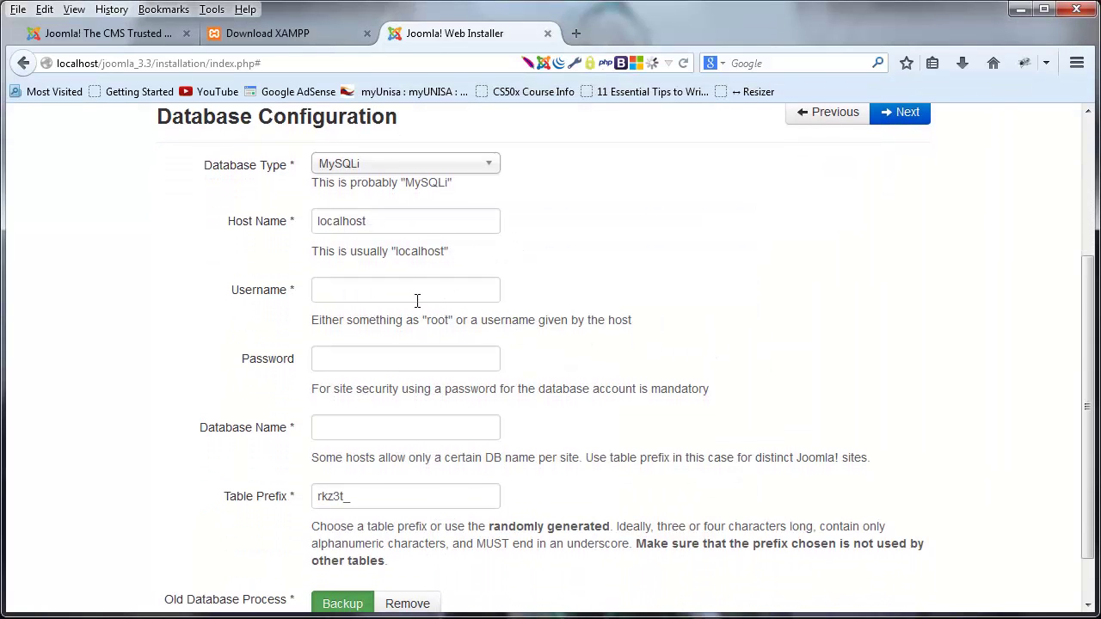
{"action": "left_click", "coordinate": [417, 300]}
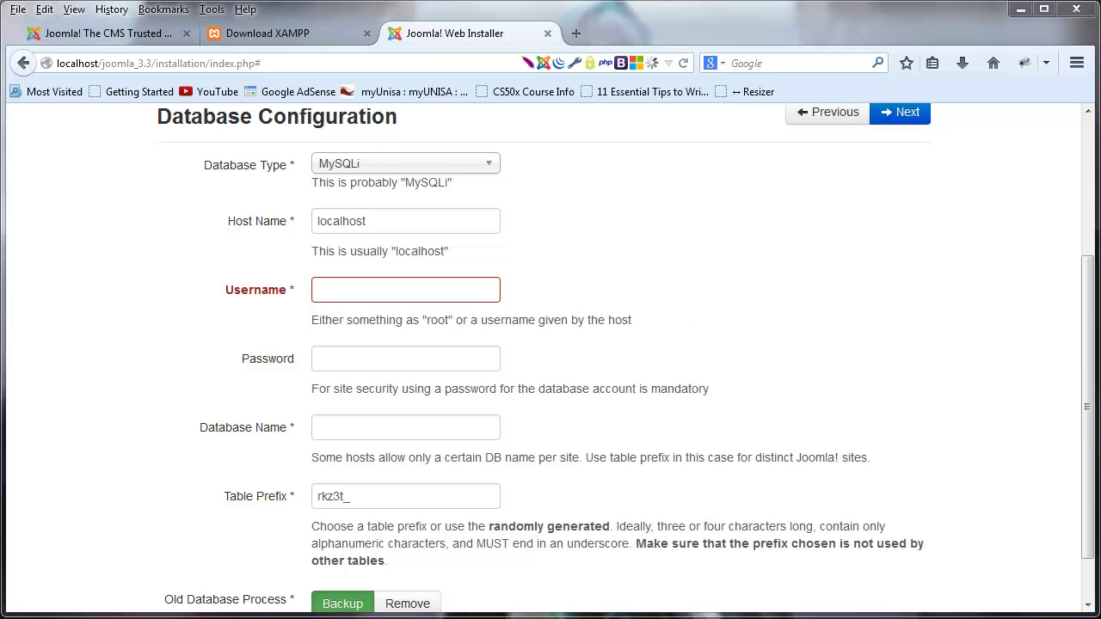
{"action": "key", "text": "alt+Tab"}
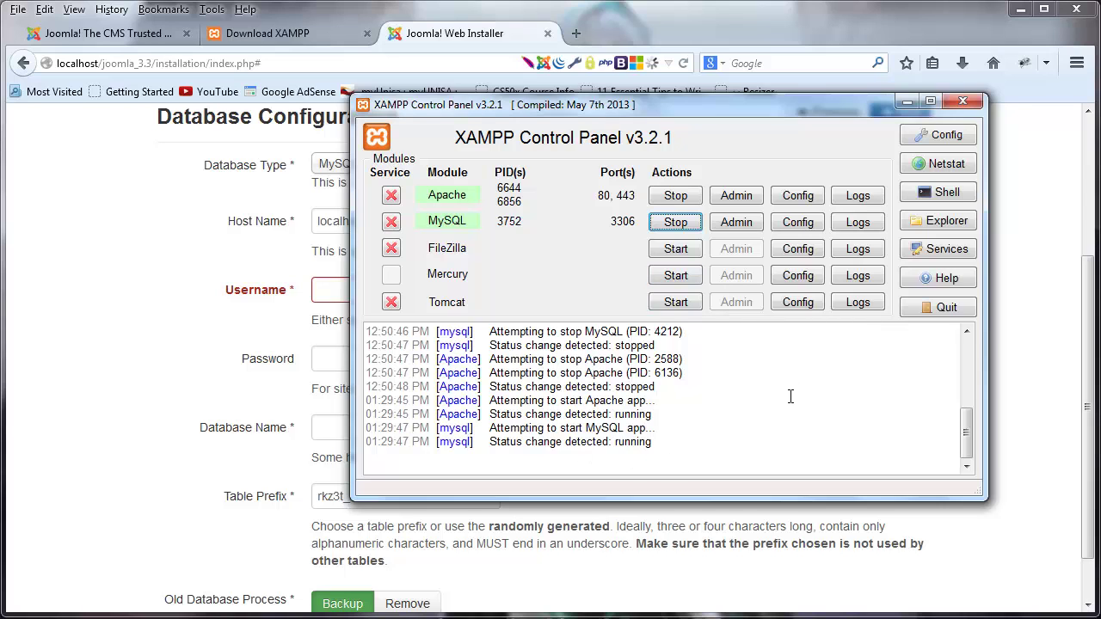
- Enter database username root, leave the password blank, and name the database joomla_tutorials
{"action": "left_click", "coordinate": [908, 102]}
{"action": "left_click", "coordinate": [400, 294]}
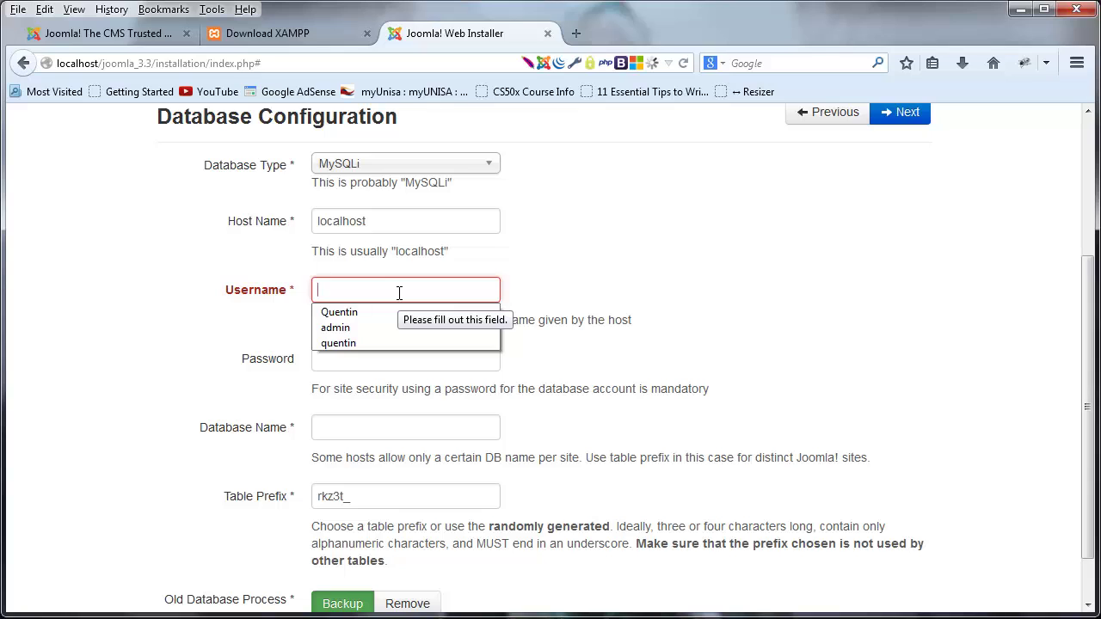
{"action": "type", "text": "root"}
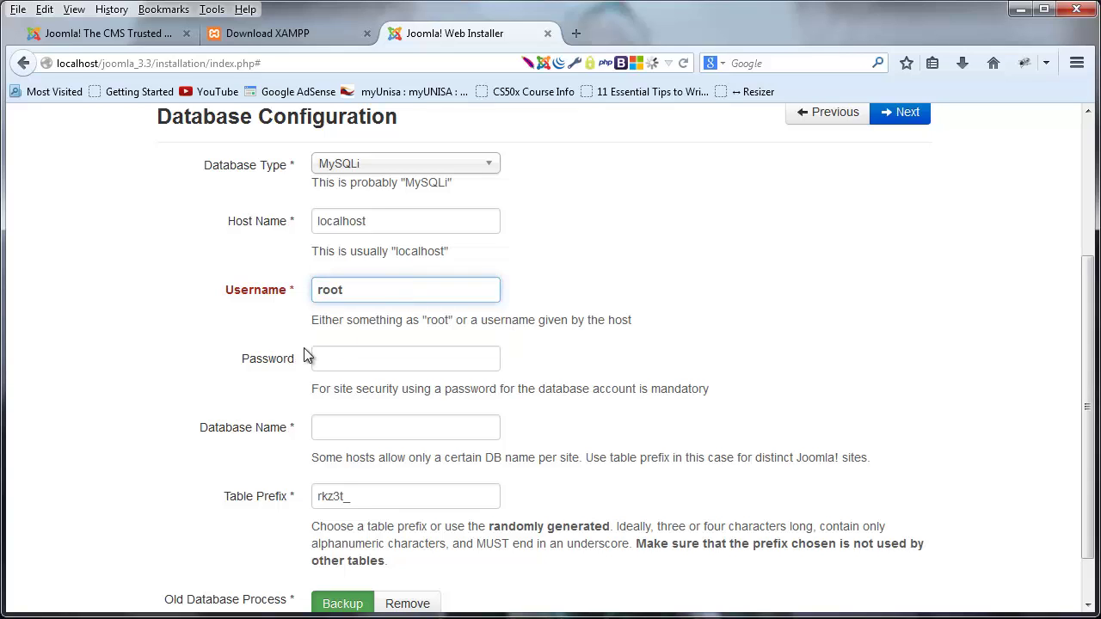
{"action": "left_click", "coordinate": [376, 359]}
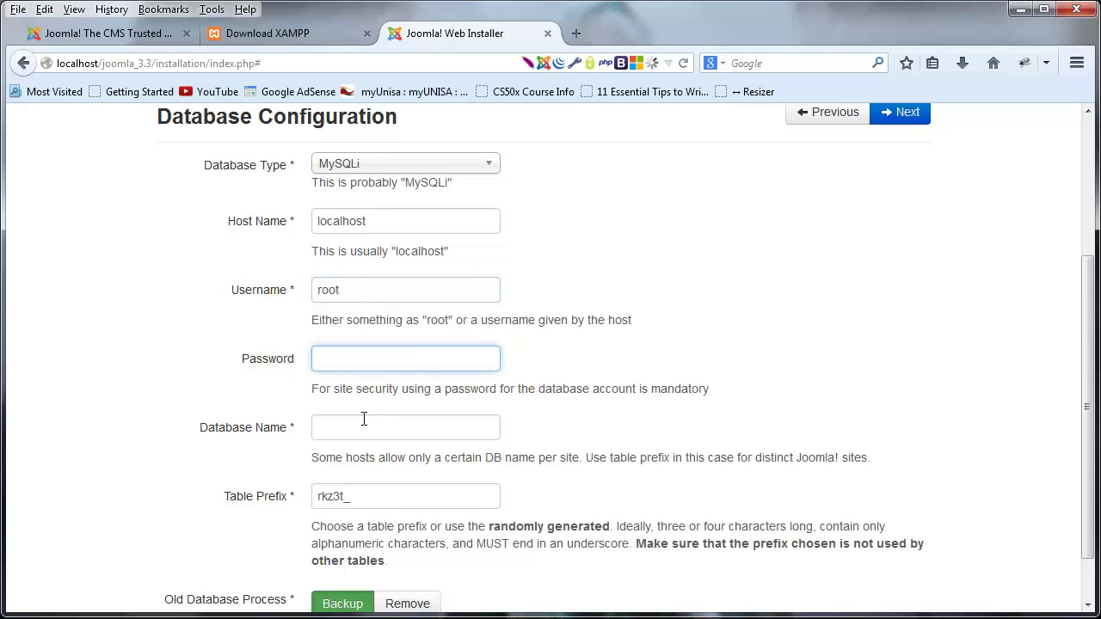
{"action": "left_click", "coordinate": [387, 290]}
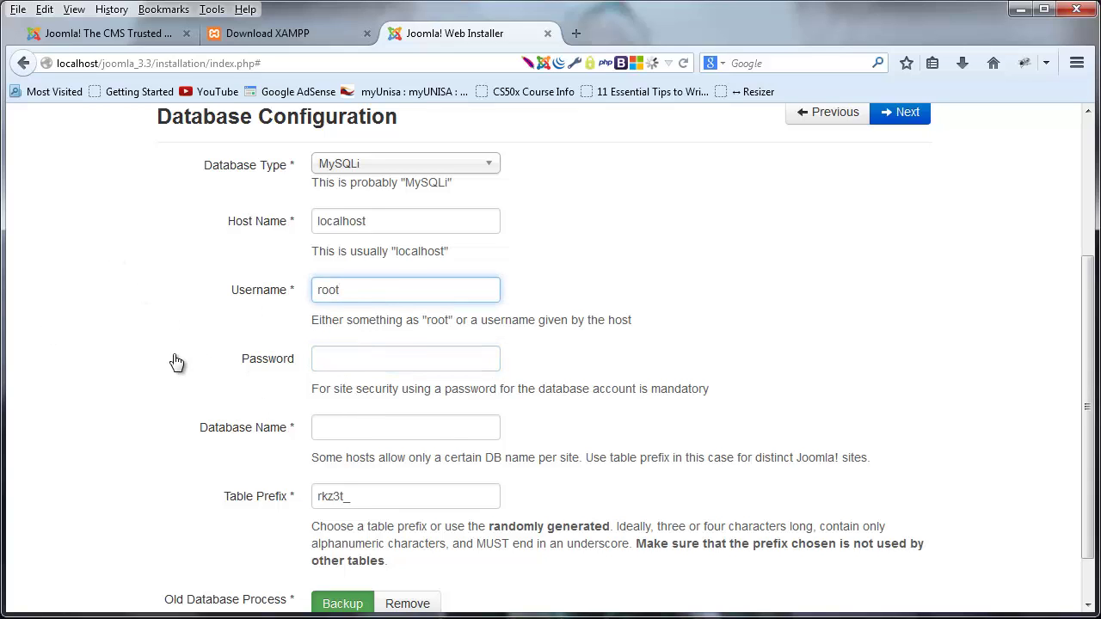
{"action": "left_click", "coordinate": [388, 424]}
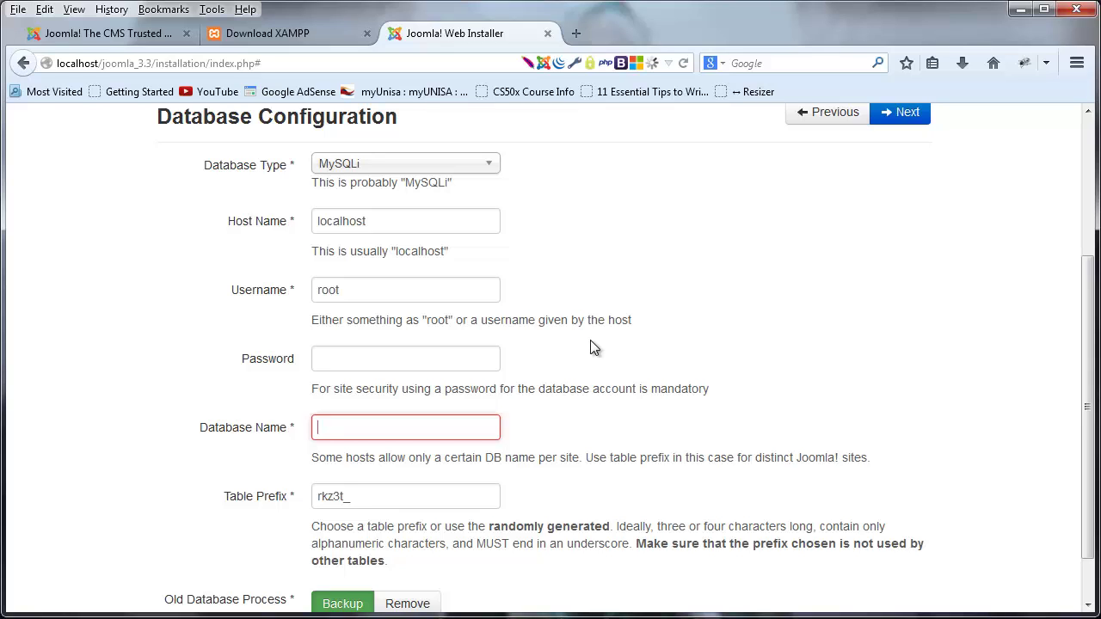
{"action": "type", "text": "joomla"}
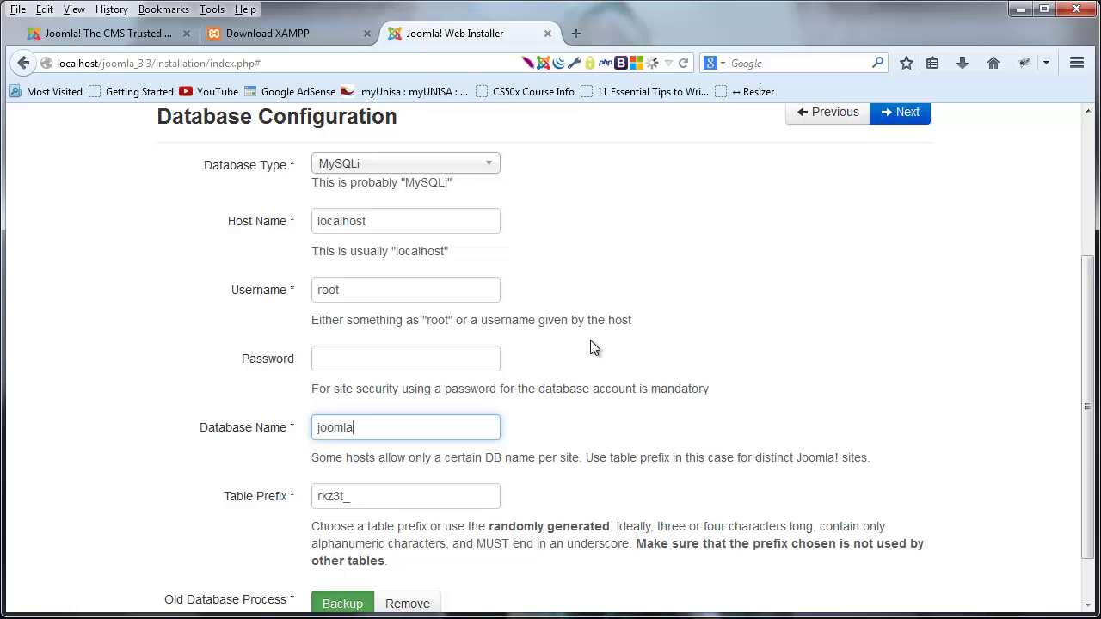
{"action": "type", "text": "_tutorials"}
- Set Old Database Process to Remove
{"action": "scroll", "coordinate": [728, 333], "scroll_direction": "down", "scroll_amount": 1}
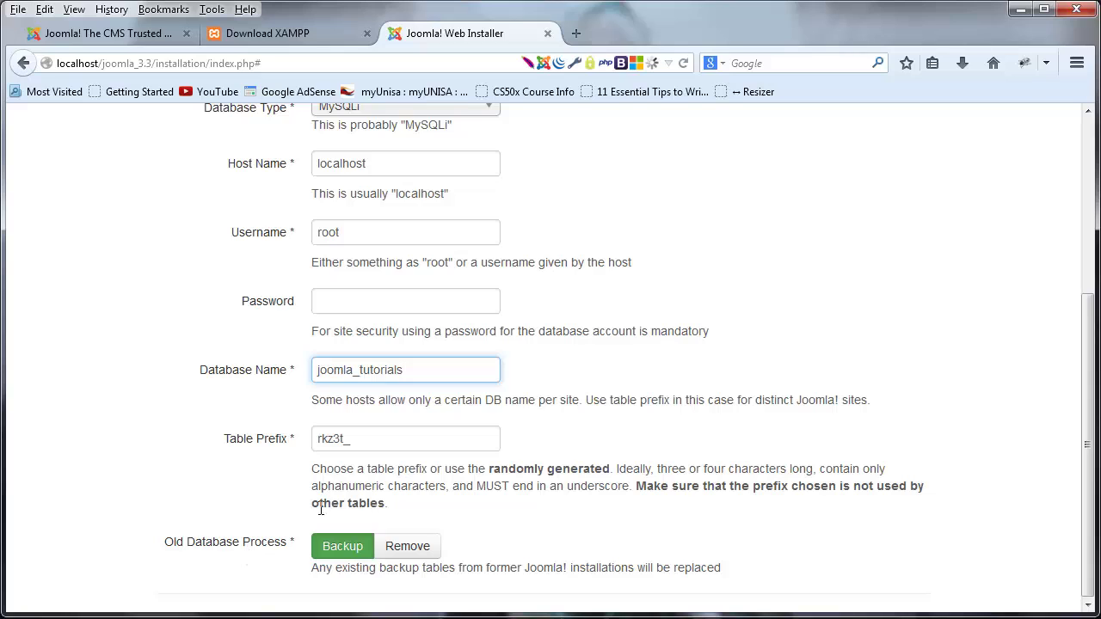
{"action": "left_click", "coordinate": [475, 383]}
{"action": "left_click_drag", "start_coordinate": [474, 371], "coordinate": [192, 368]}
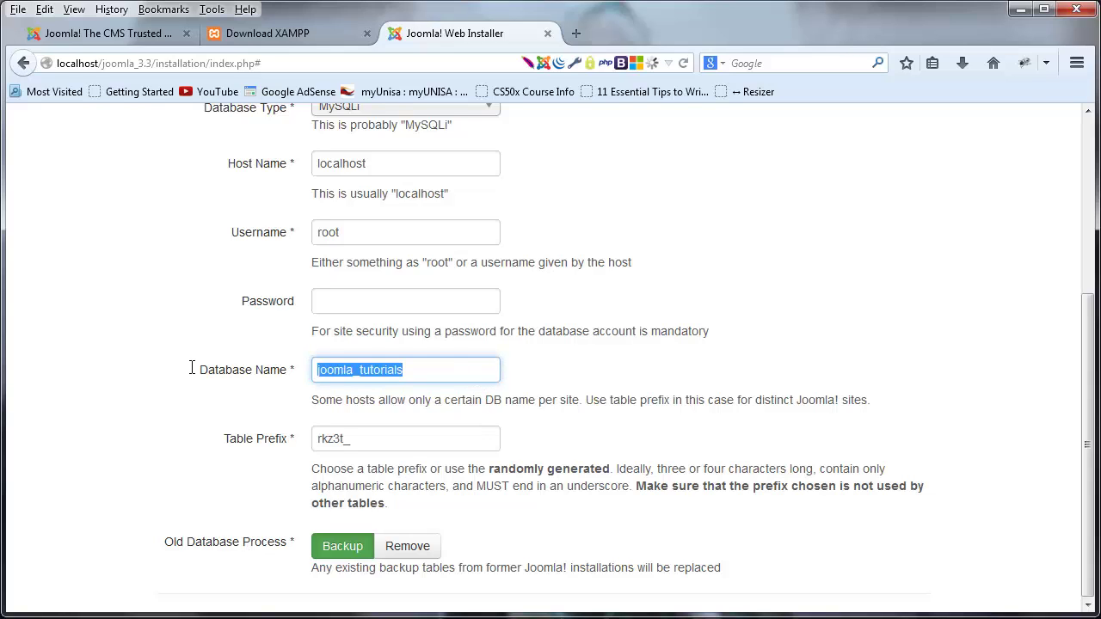
{"action": "left_click", "coordinate": [242, 518]}
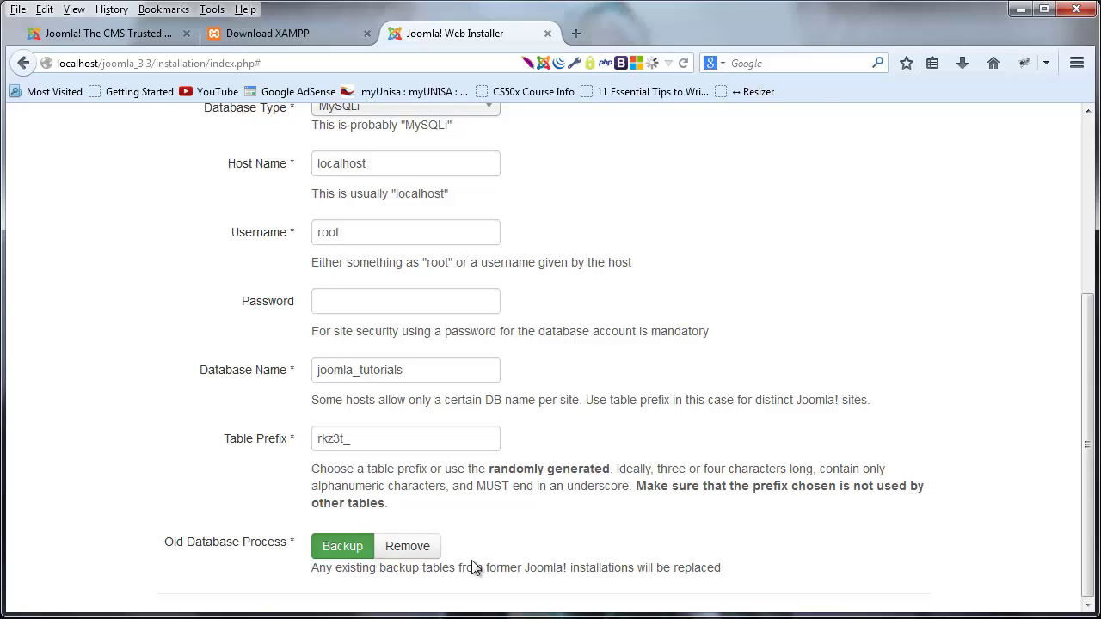
{"action": "left_click", "coordinate": [408, 547]}
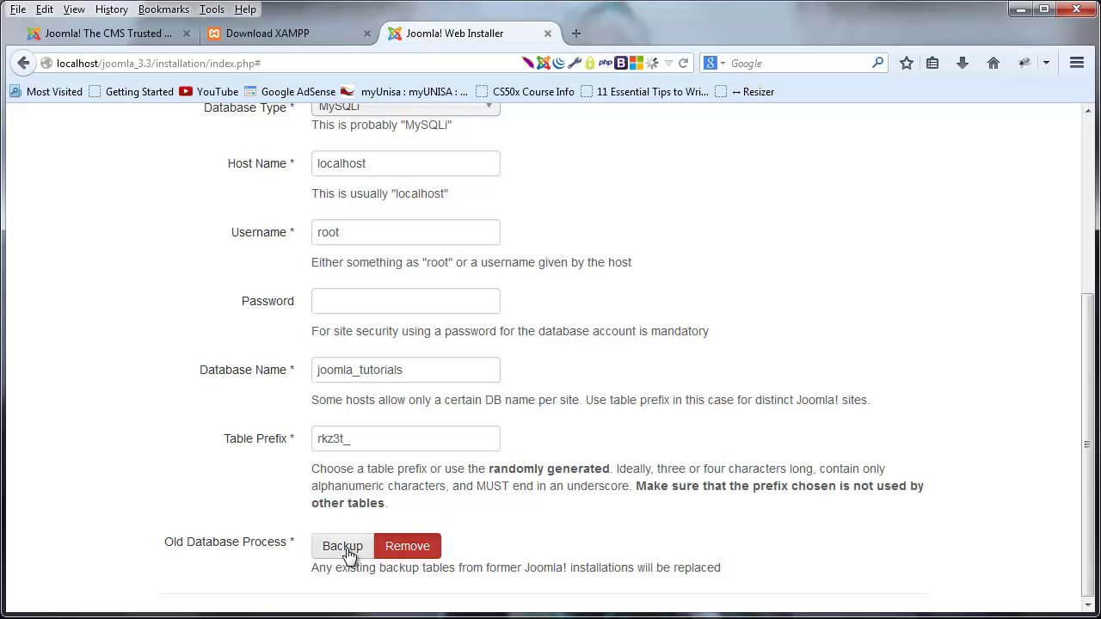
{"action": "scroll", "coordinate": [617, 430], "scroll_direction": "up", "scroll_amount": 5}
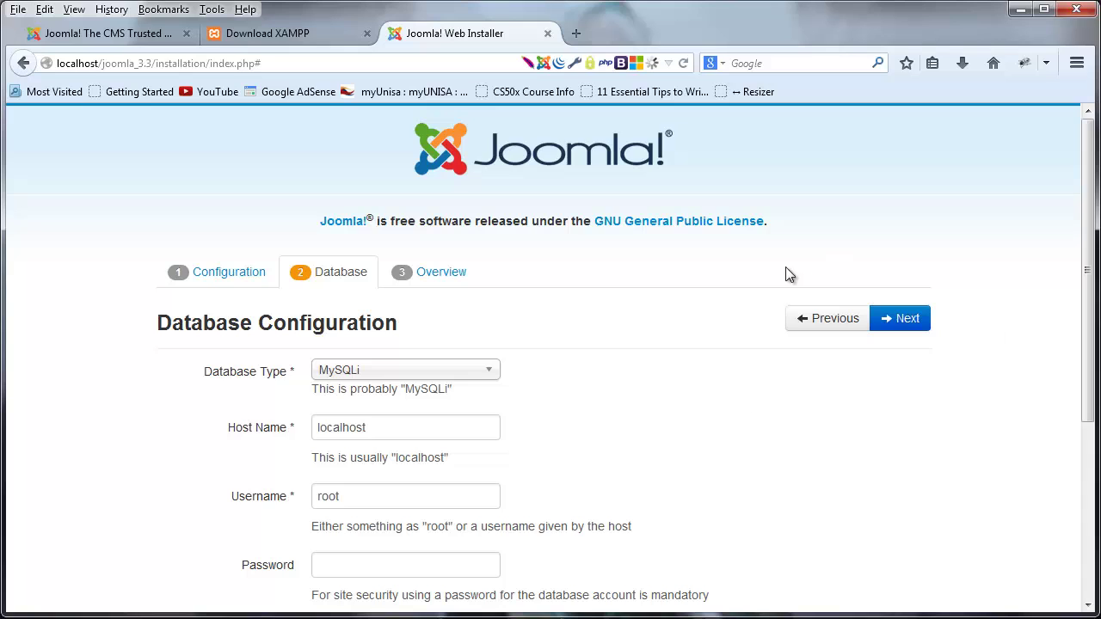
- Continue to the Overview step and select Default English (GB) sample data
{"action": "left_click", "coordinate": [900, 327]}
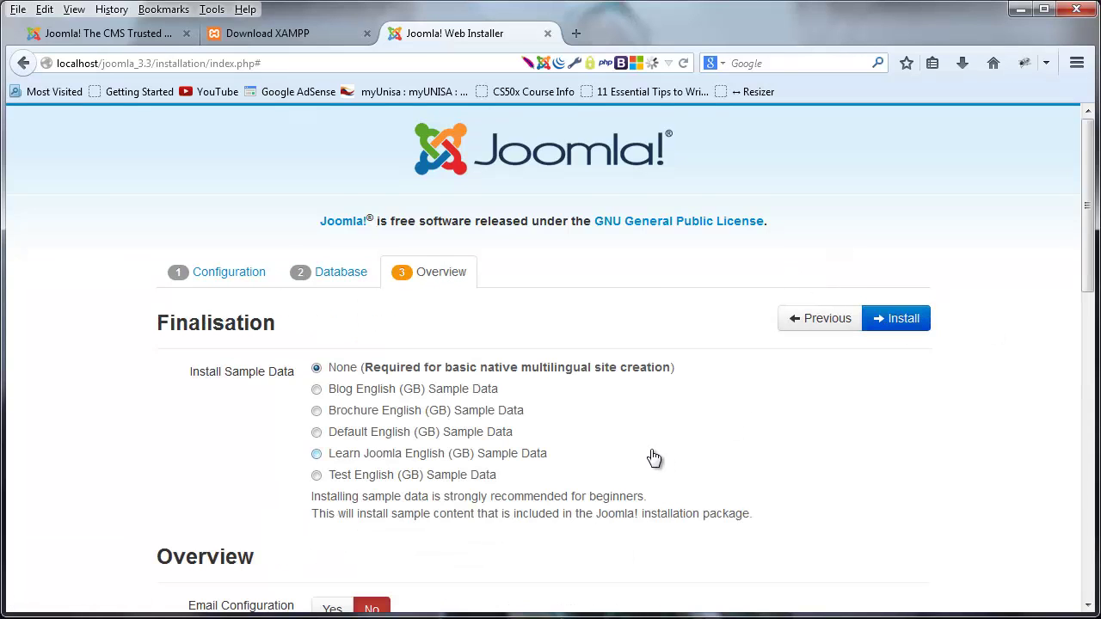
{"action": "scroll", "coordinate": [578, 436], "scroll_direction": "down", "scroll_amount": 2}
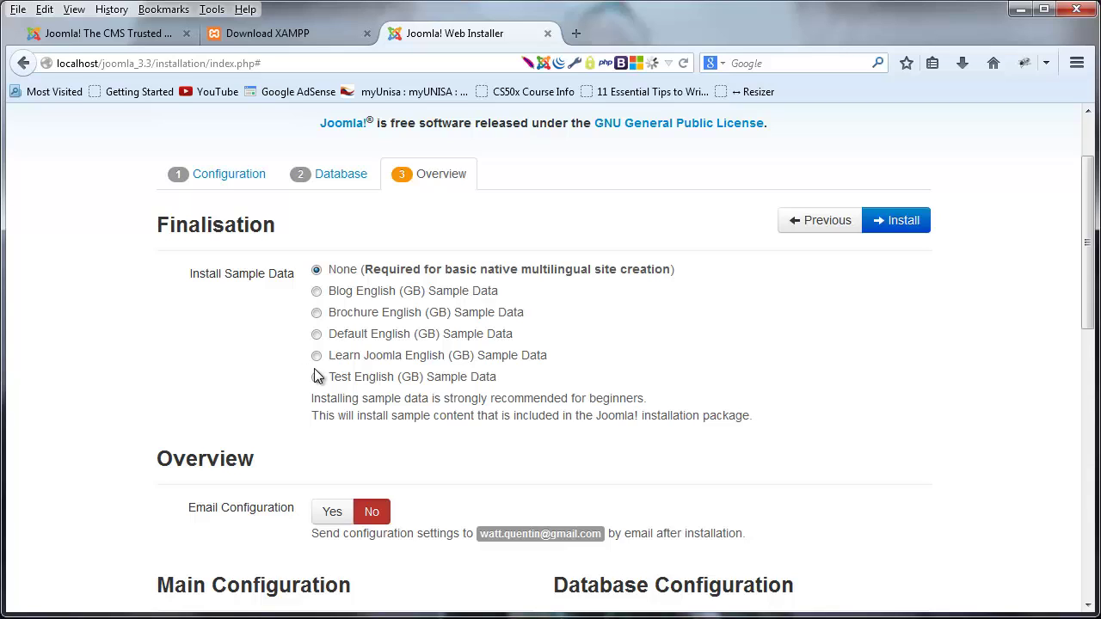
{"action": "left_click", "coordinate": [317, 334]}
- Scroll through the overview to confirm every pre-installation check shows Yes
{"action": "scroll", "coordinate": [866, 402], "scroll_direction": "down", "scroll_amount": 2}
{"action": "mouse_move", "coordinate": [421, 246]}
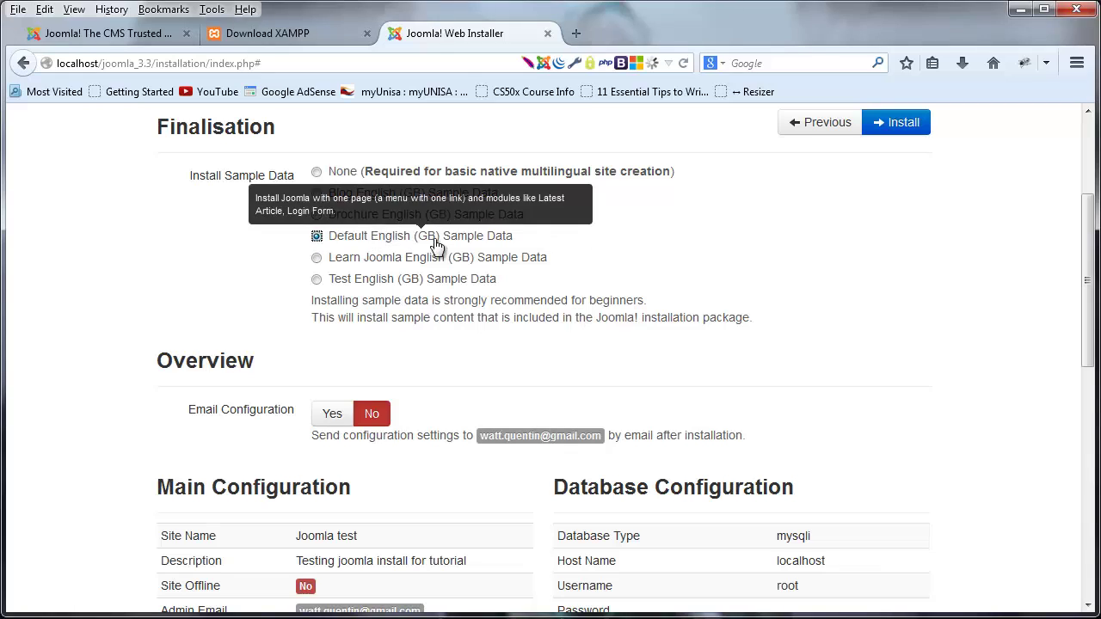
{"action": "scroll", "coordinate": [974, 404], "scroll_direction": "down", "scroll_amount": 2}
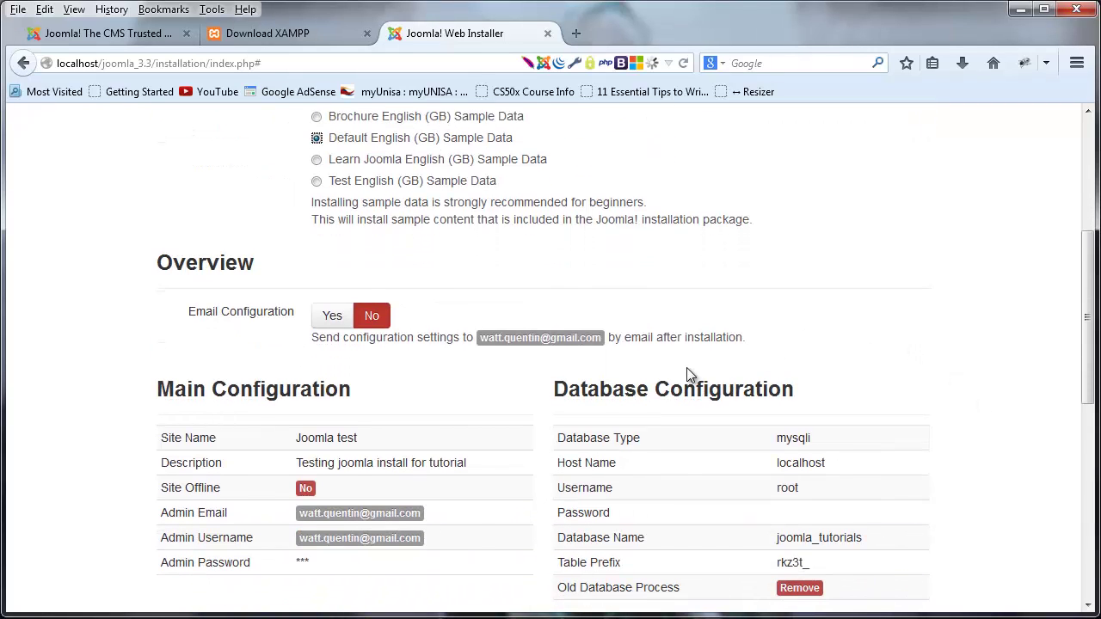
{"action": "scroll", "coordinate": [491, 422], "scroll_direction": "down", "scroll_amount": 4}
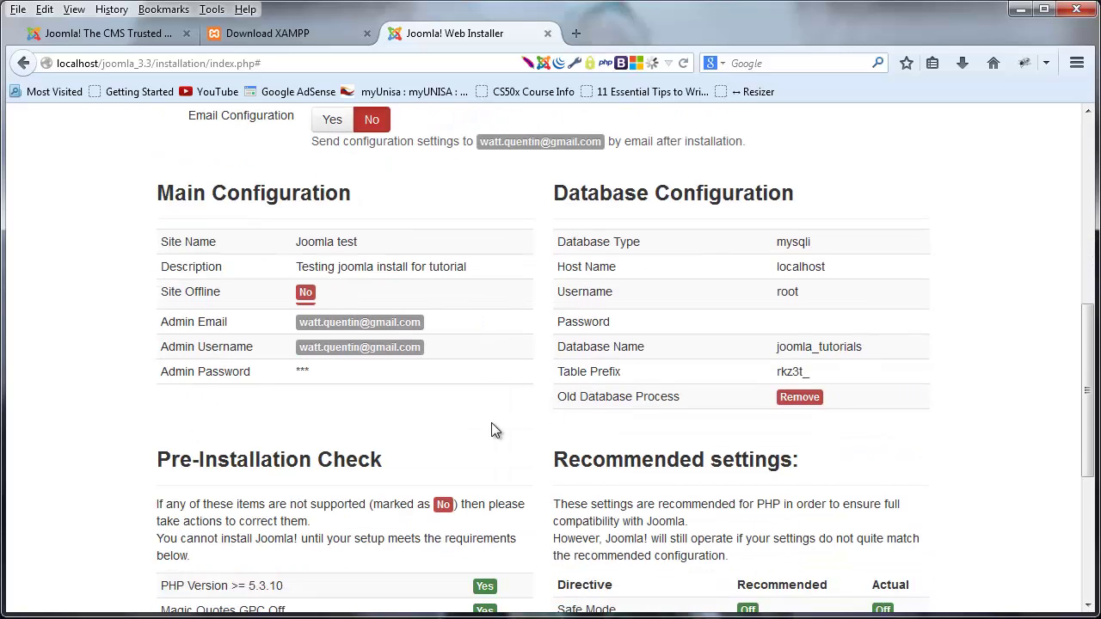
{"action": "scroll", "coordinate": [508, 471], "scroll_direction": "down", "scroll_amount": 1}
{"action": "scroll", "coordinate": [508, 472], "scroll_direction": "down", "scroll_amount": 4}
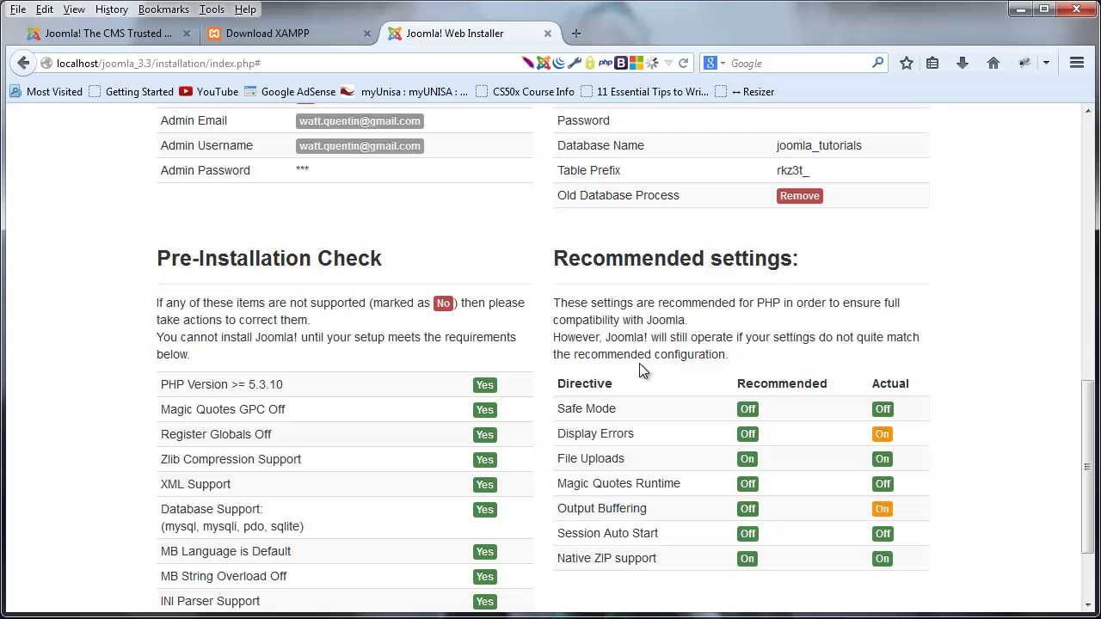
{"action": "scroll", "coordinate": [660, 425], "scroll_direction": "down", "scroll_amount": 3}
{"action": "scroll", "coordinate": [550, 473], "scroll_direction": "up", "scroll_amount": 10}
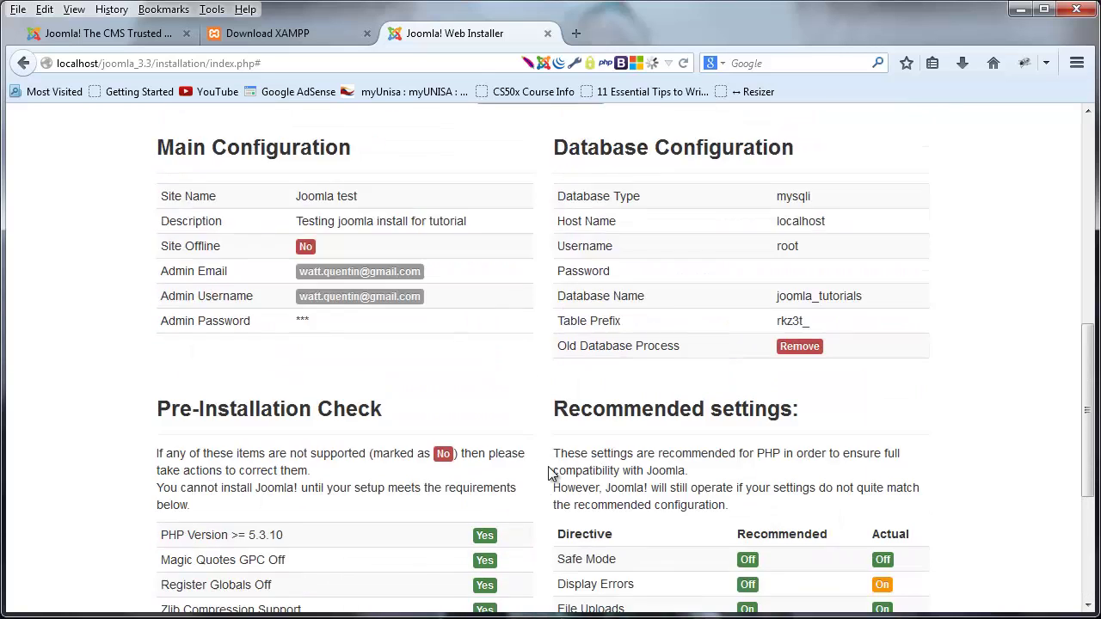
- Run the Joomla installation, then remove the installation folder from the Congratulations page
{"action": "left_click", "coordinate": [903, 318]}
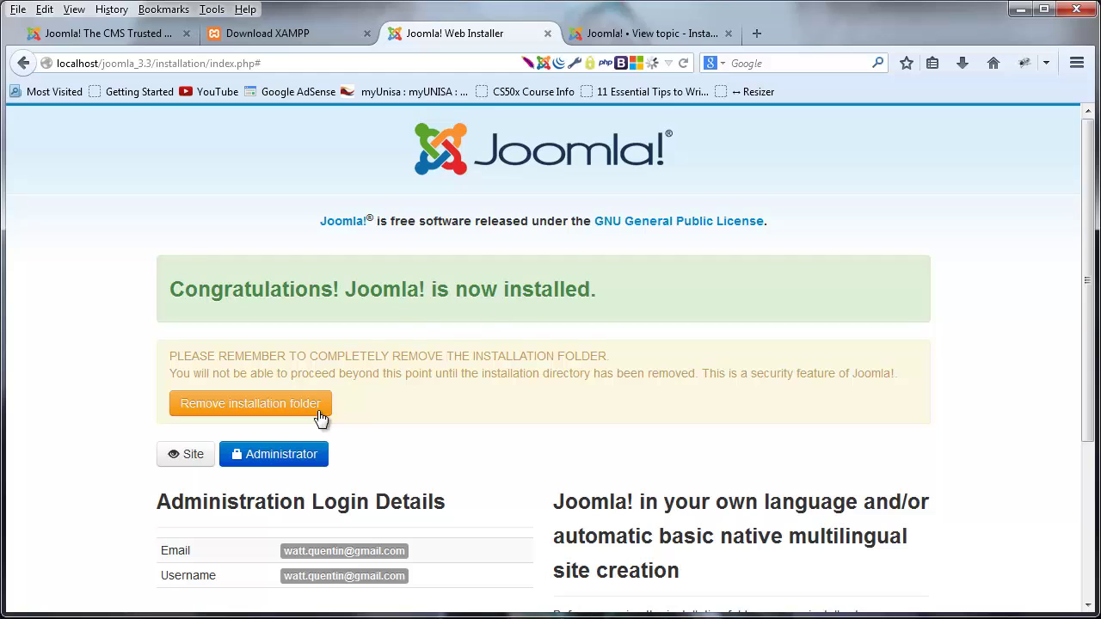
{"action": "left_click", "coordinate": [284, 408]}
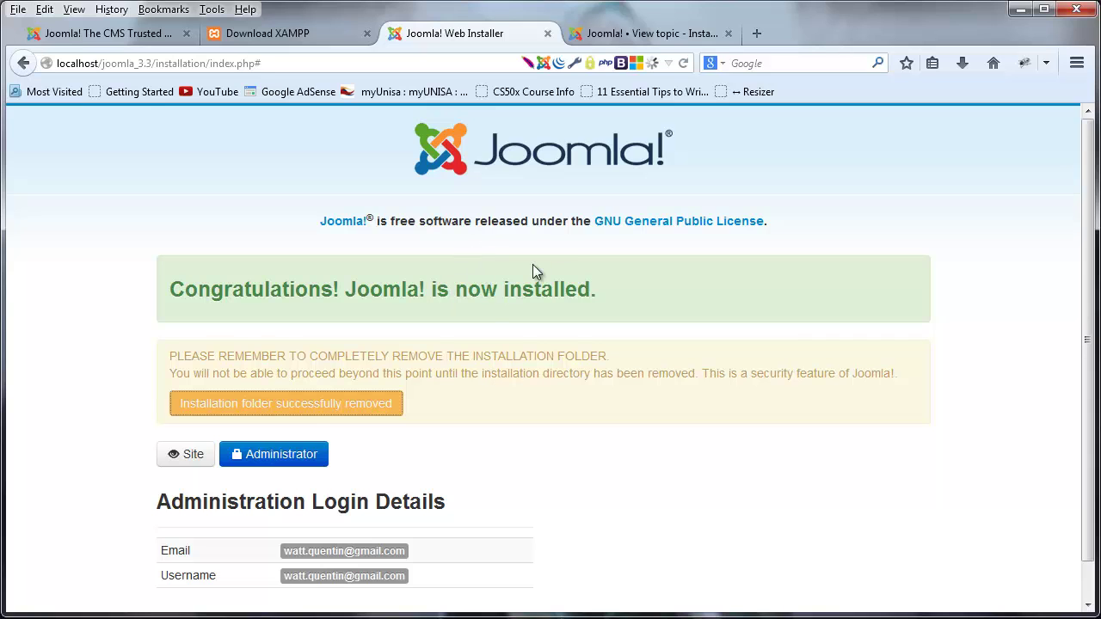
- In the Joomla forum topic, select the max_execution_time = 3000 and memory_limit=128M lines
{"action": "left_click", "coordinate": [644, 33]}
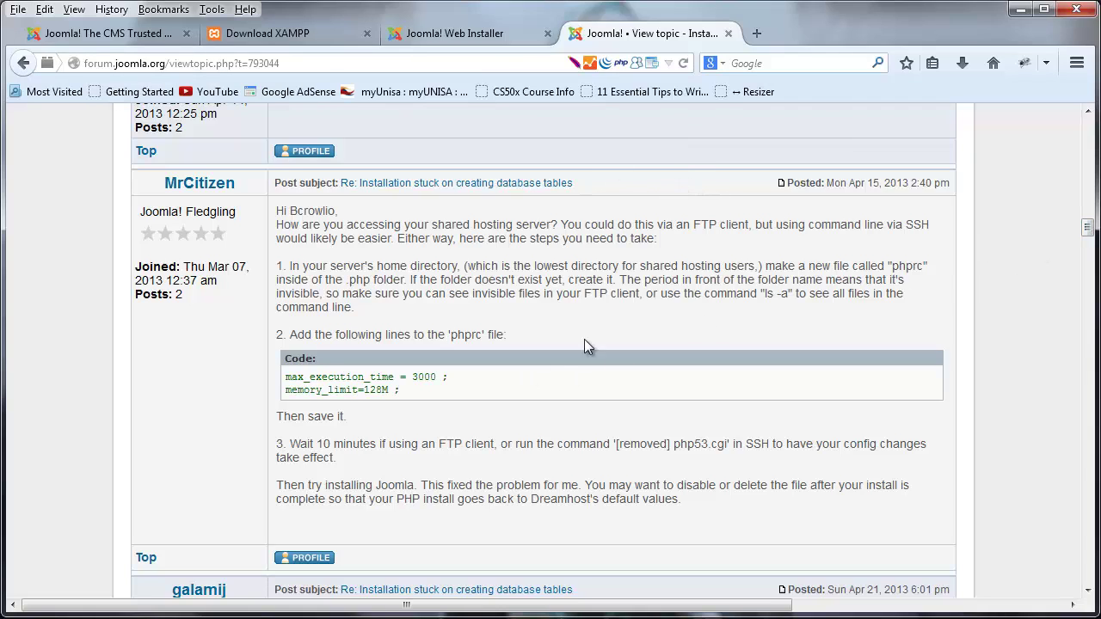
{"action": "mouse_move", "coordinate": [1087, 228]}
{"action": "left_mouse_down"}
{"action": "mouse_move", "coordinate": [1084, 98]}
{"action": "mouse_move", "coordinate": [1086, 228]}
{"action": "left_mouse_up"}
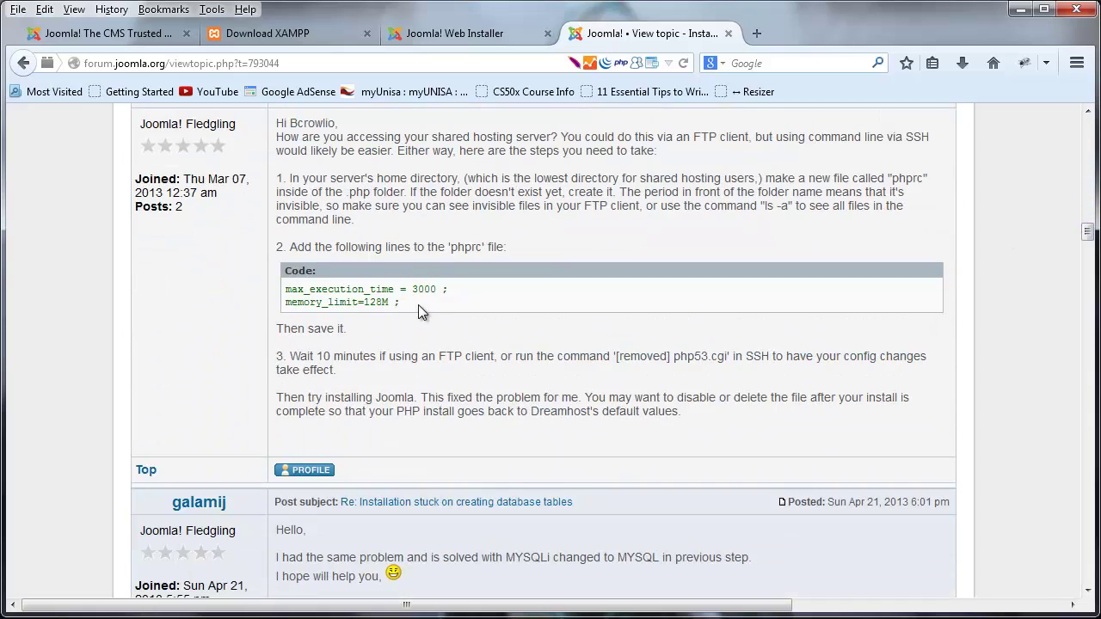
{"action": "triple_click", "coordinate": [382, 290]}
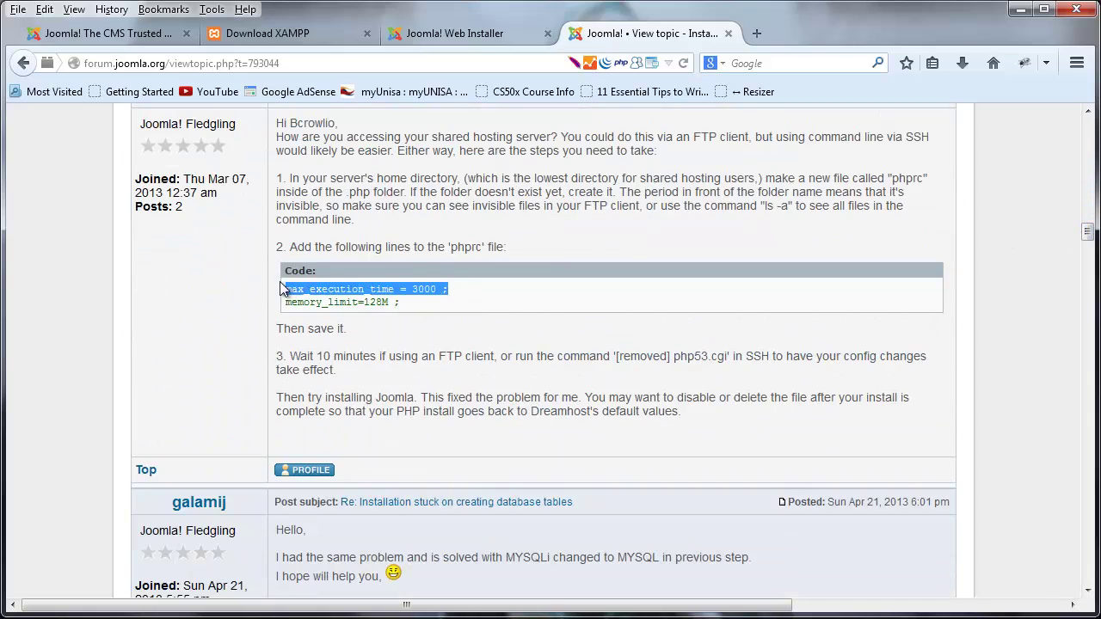
{"action": "triple_click", "coordinate": [427, 301]}
{"action": "left_click", "coordinate": [492, 300]}
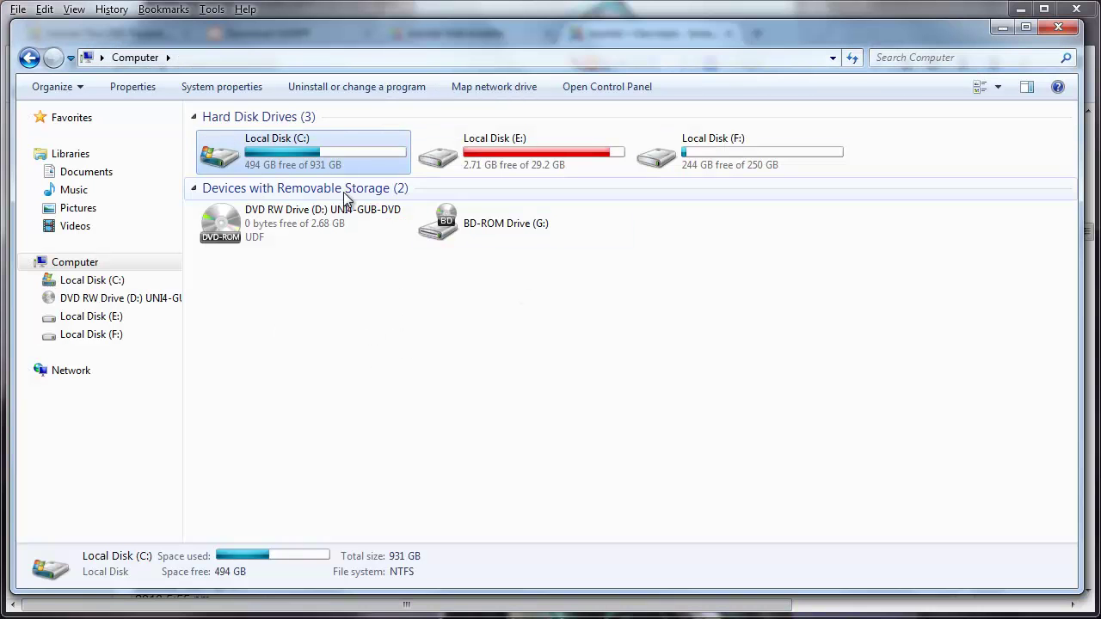
- Search the C:\xampp folder for php.ini
{"action": "double_click", "coordinate": [220, 148]}
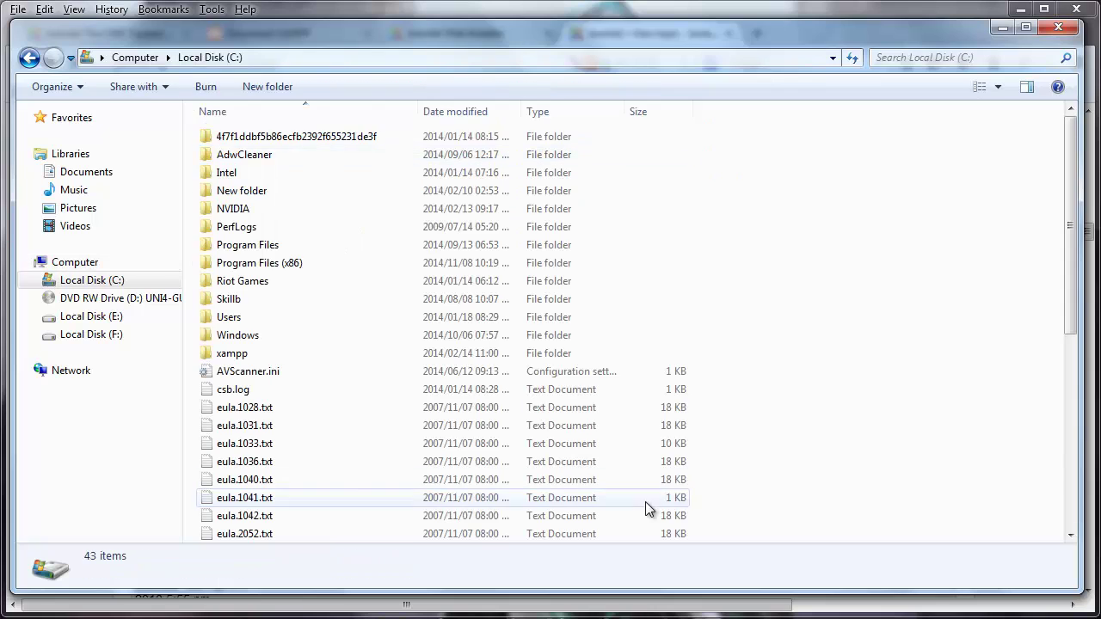
{"action": "double_click", "coordinate": [228, 353]}
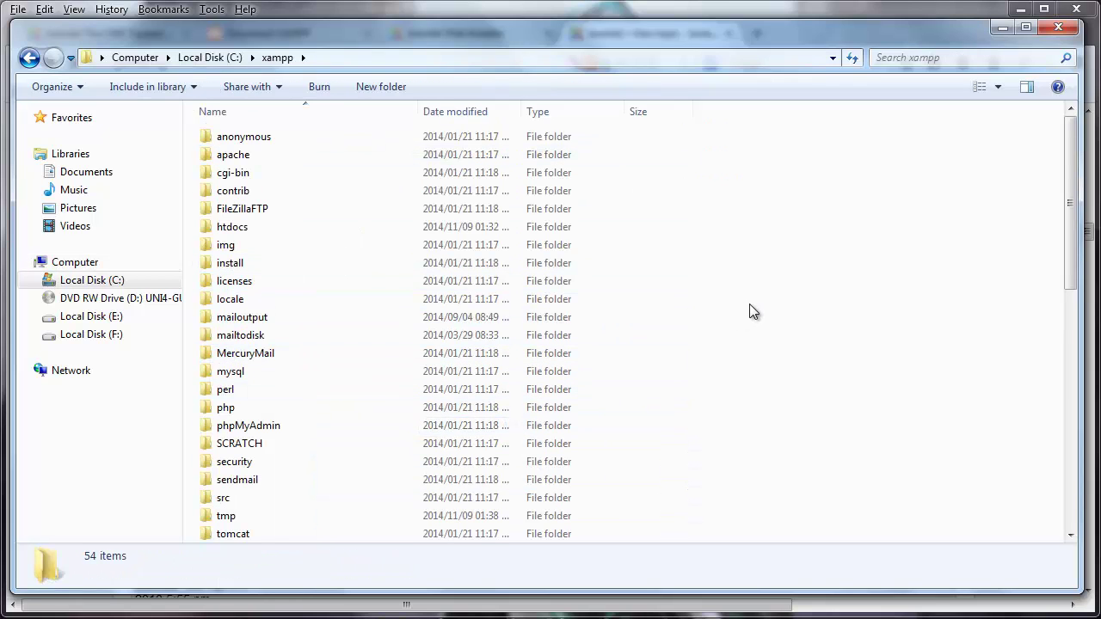
{"action": "key", "text": "ctrl+e"}
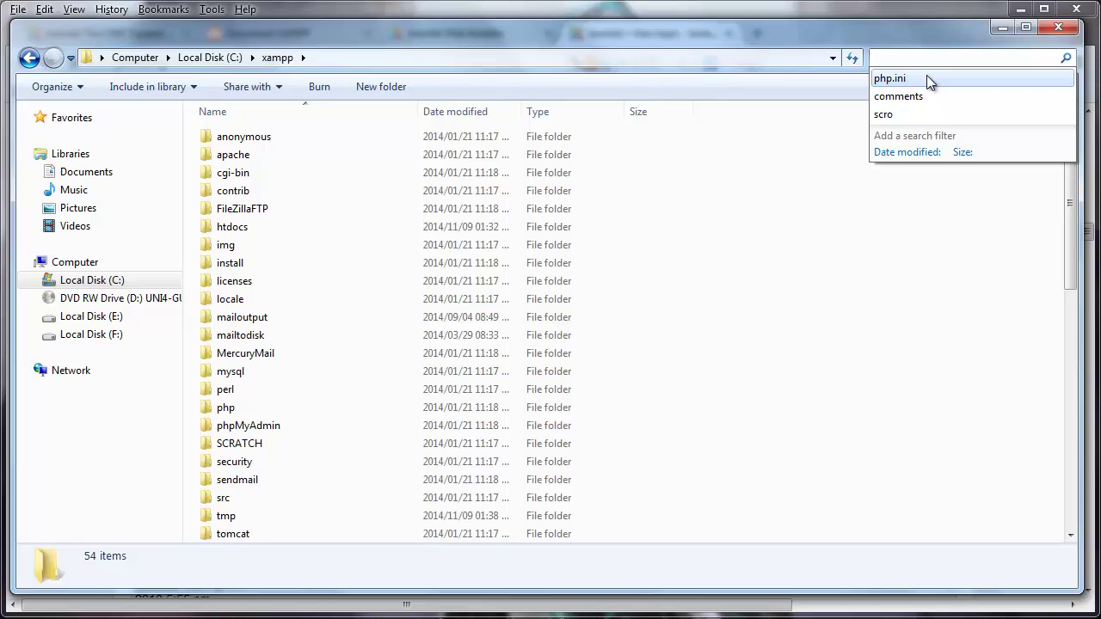
{"action": "left_click", "coordinate": [927, 78]}
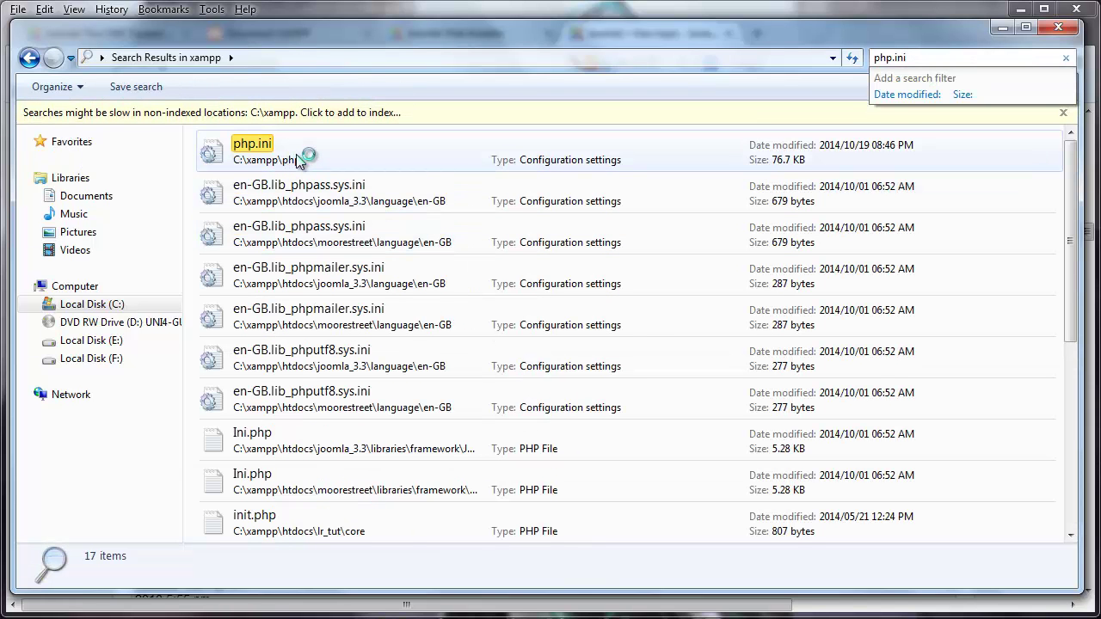
- Open the found php.ini in Notepad and maximize the window
{"action": "double_click", "coordinate": [301, 162]}
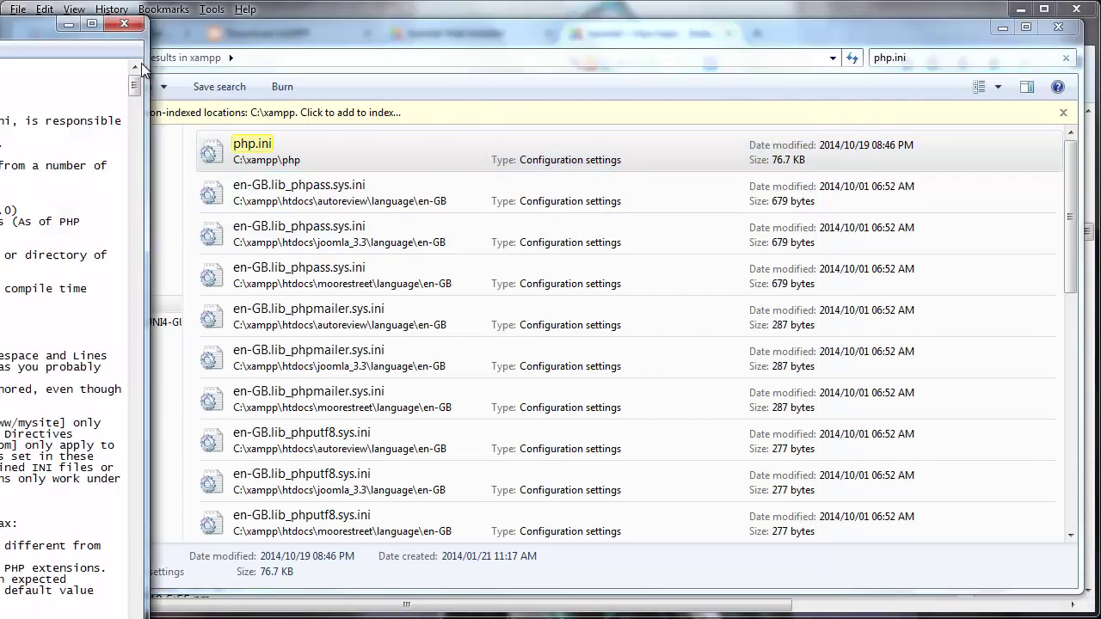
{"action": "left_click_drag", "start_coordinate": [52, 19], "coordinate": [351, 31]}
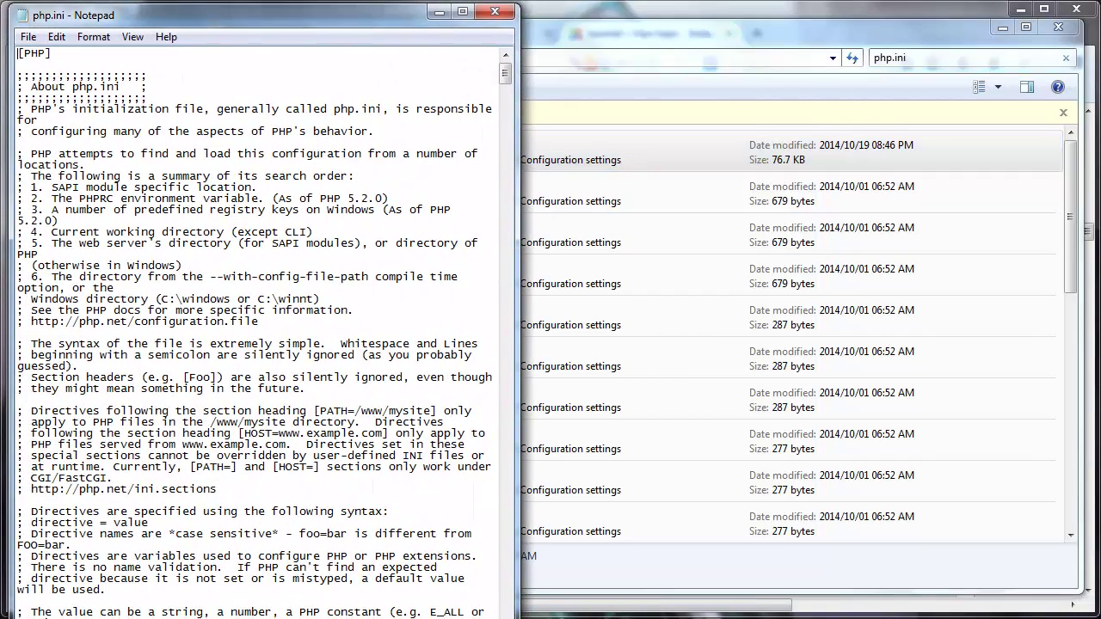
{"action": "double_click", "coordinate": [428, 12]}
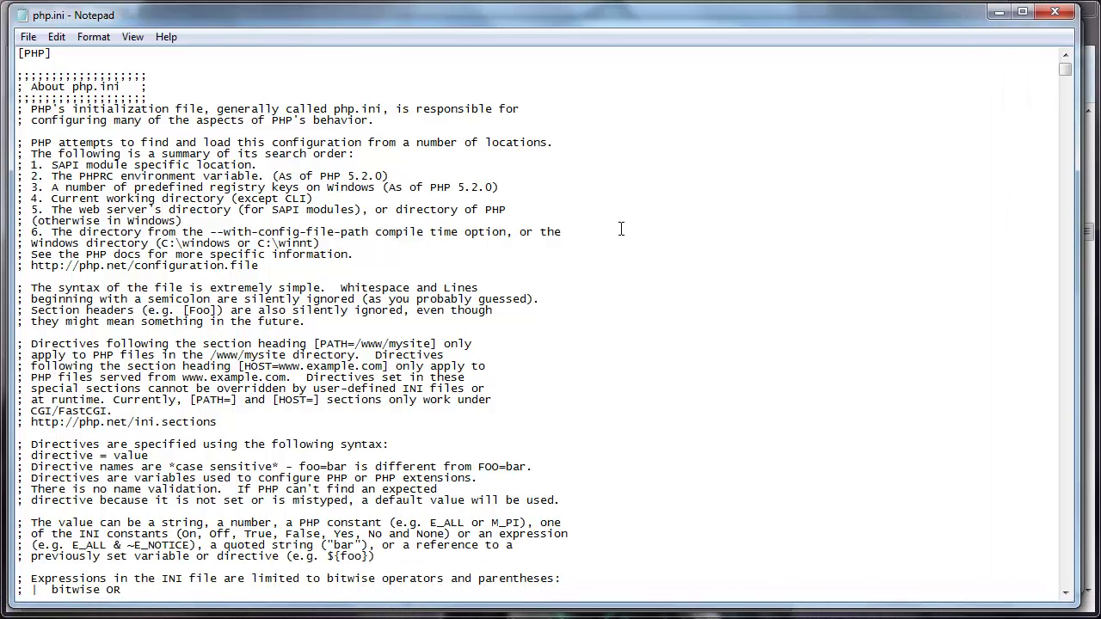
- Find the max_execution_time setting in php.ini by searching for 'max_ex'
{"action": "key", "text": "ctrl+f"}
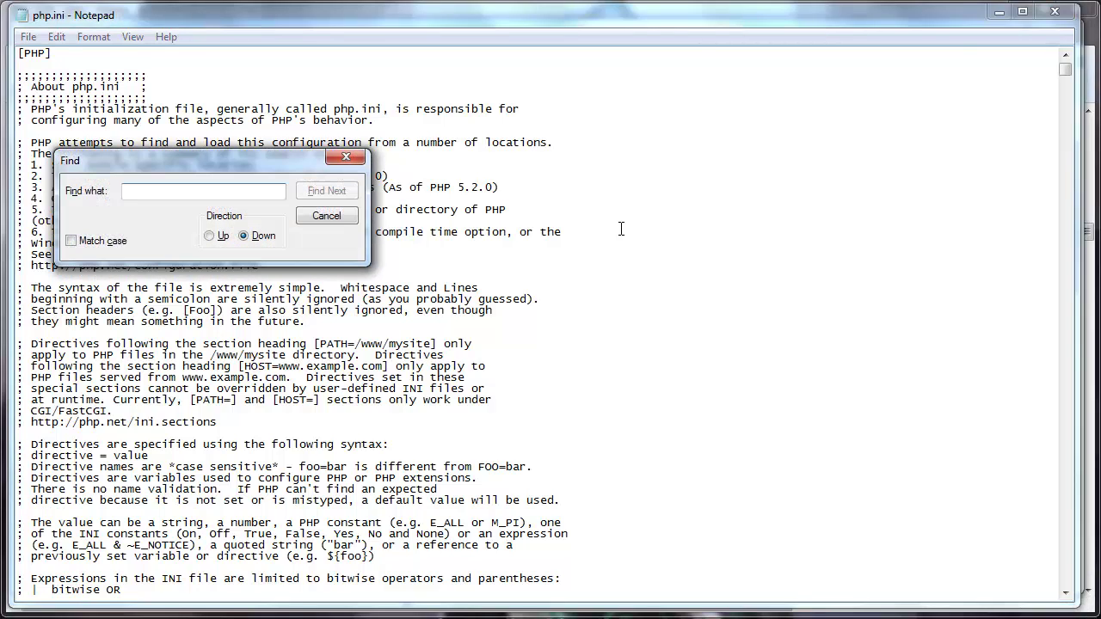
{"action": "type", "text": "max"}
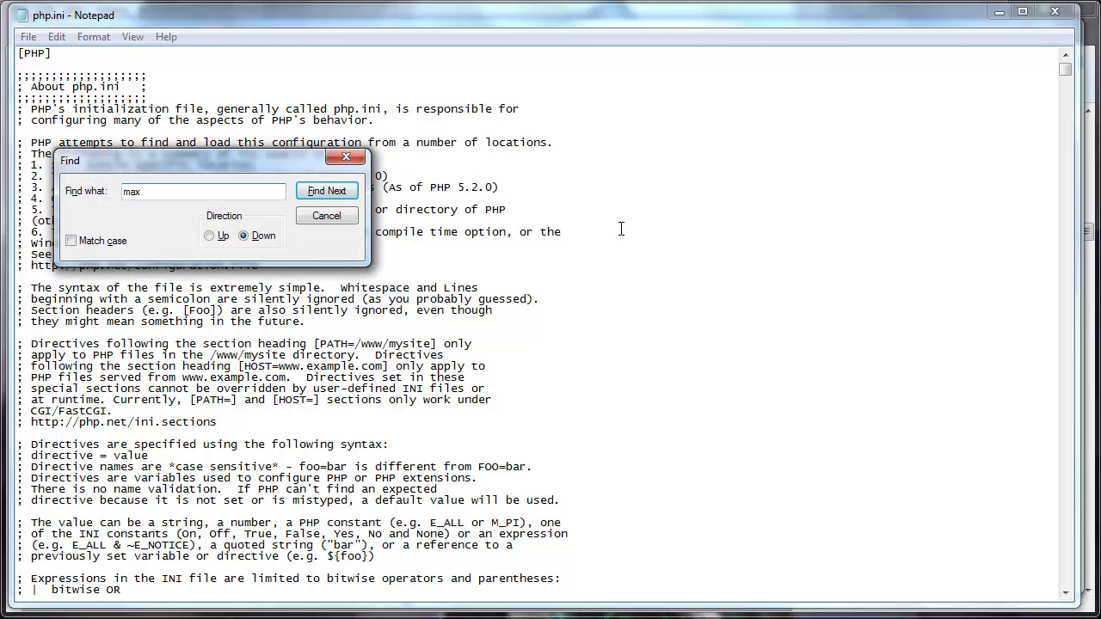
{"action": "type", "text": "_ex"}
{"action": "left_click", "coordinate": [348, 198]}
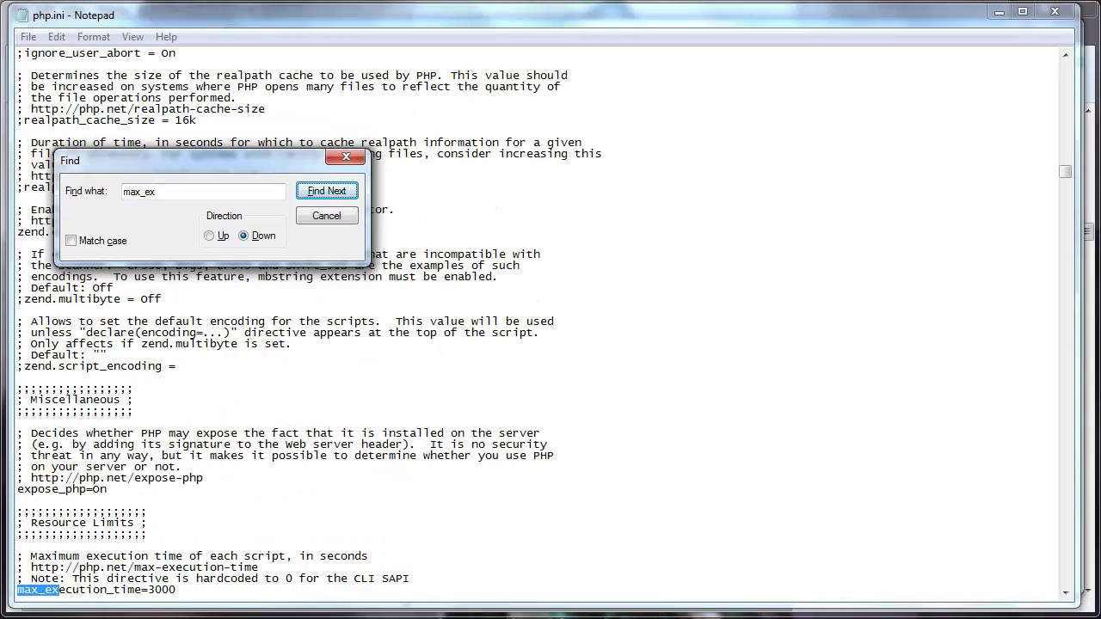
- Compare php.ini's max_execution_time=3000 with the forum post's recommended value
{"action": "key", "text": "alt+Tab"}
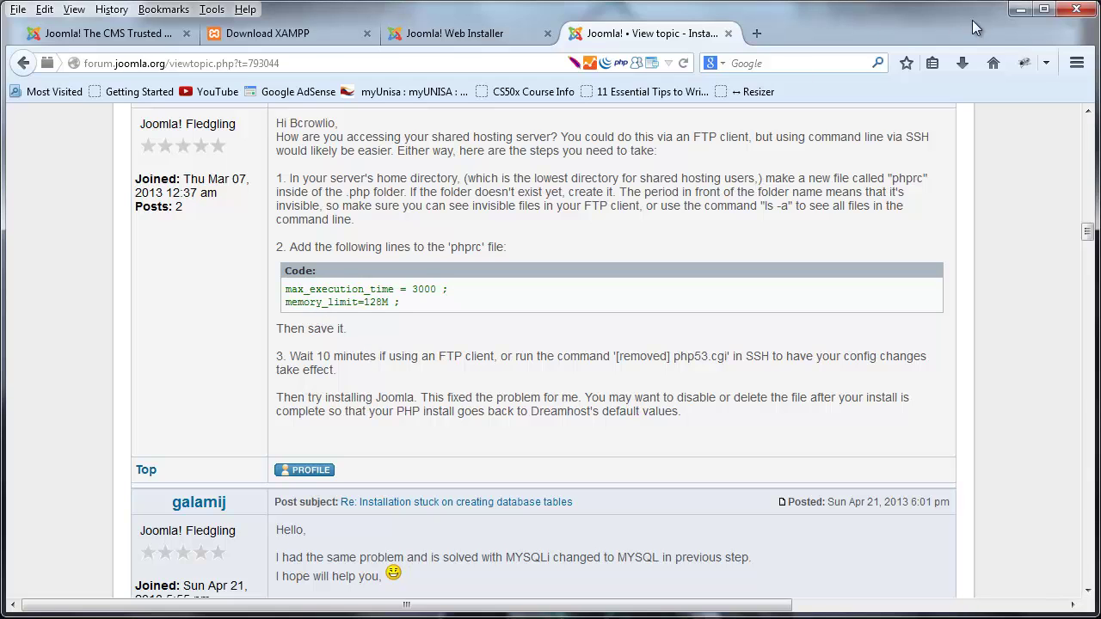
{"action": "left_click", "coordinate": [1020, 10]}
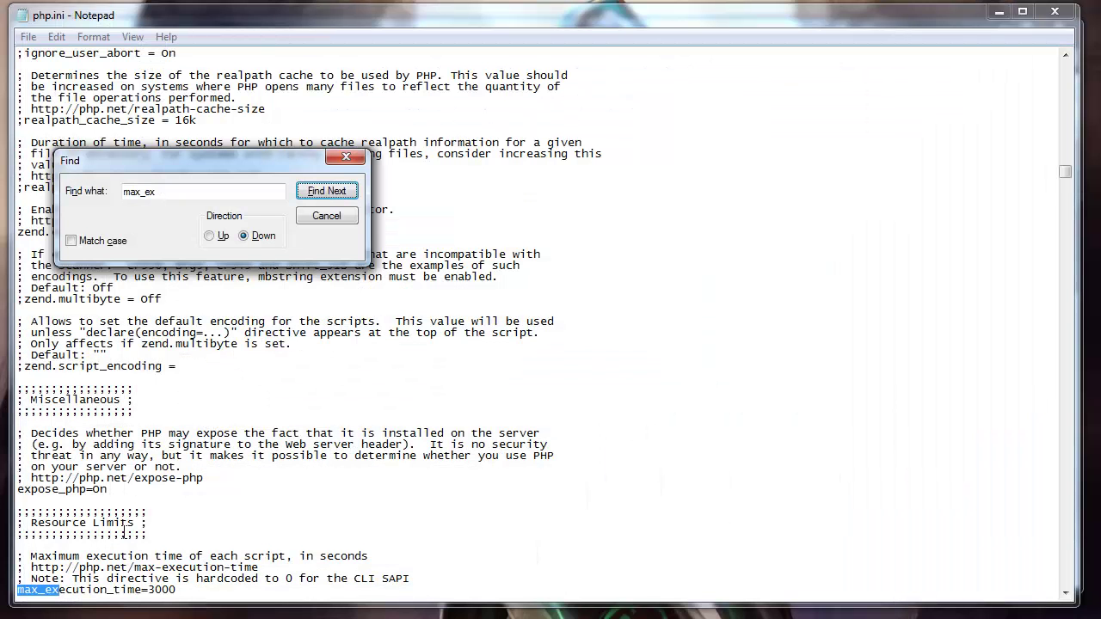
{"action": "left_click", "coordinate": [25, 591]}
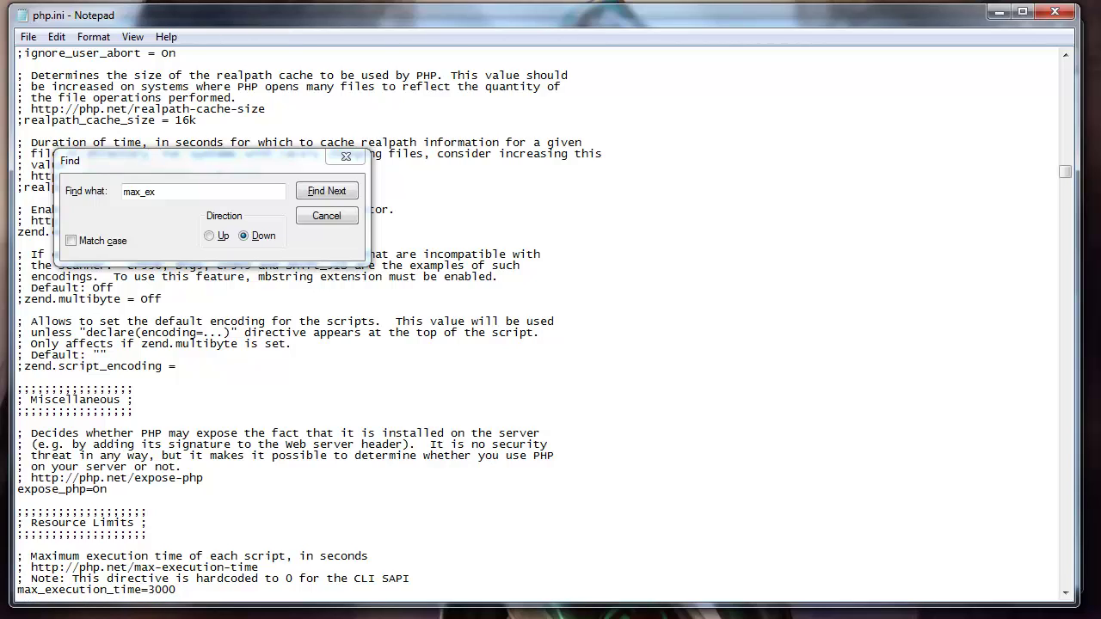
{"action": "key", "text": "alt+Tab"}
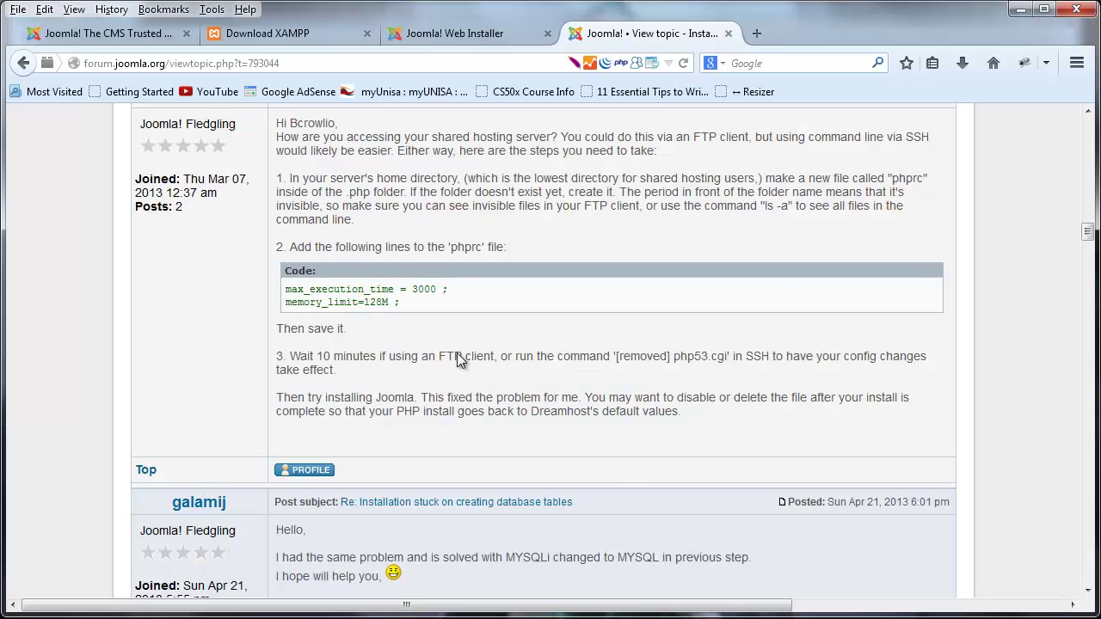
{"action": "left_click_drag", "start_coordinate": [466, 288], "coordinate": [284, 293]}
{"action": "left_click", "coordinate": [491, 290]}
{"action": "left_click", "coordinate": [1020, 9]}
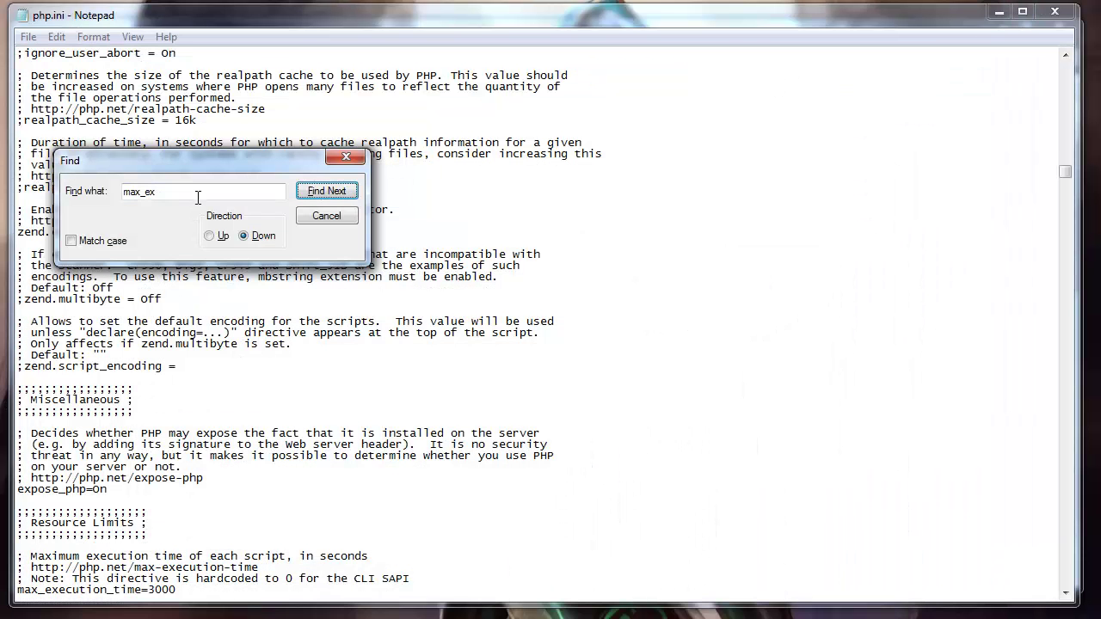
{"action": "left_click_drag", "start_coordinate": [198, 193], "coordinate": [124, 193]}
- Search for 'memory' and locate the memory_limit=128M line in php.ini
{"action": "type", "text": "mem"}
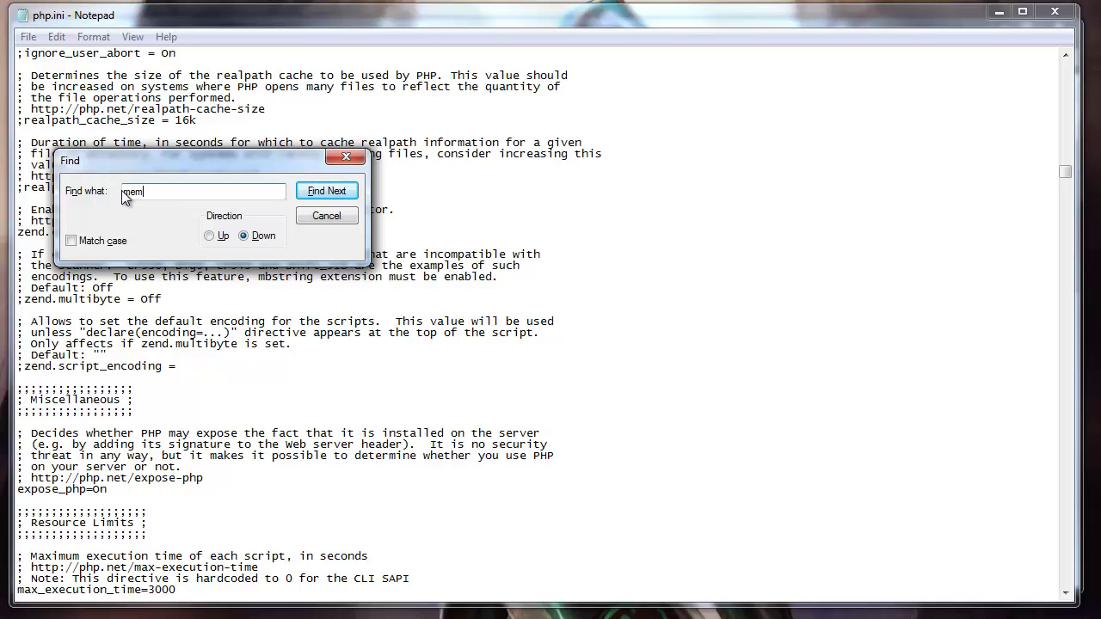
{"action": "type", "text": "ory"}
{"action": "left_click", "coordinate": [342, 192]}
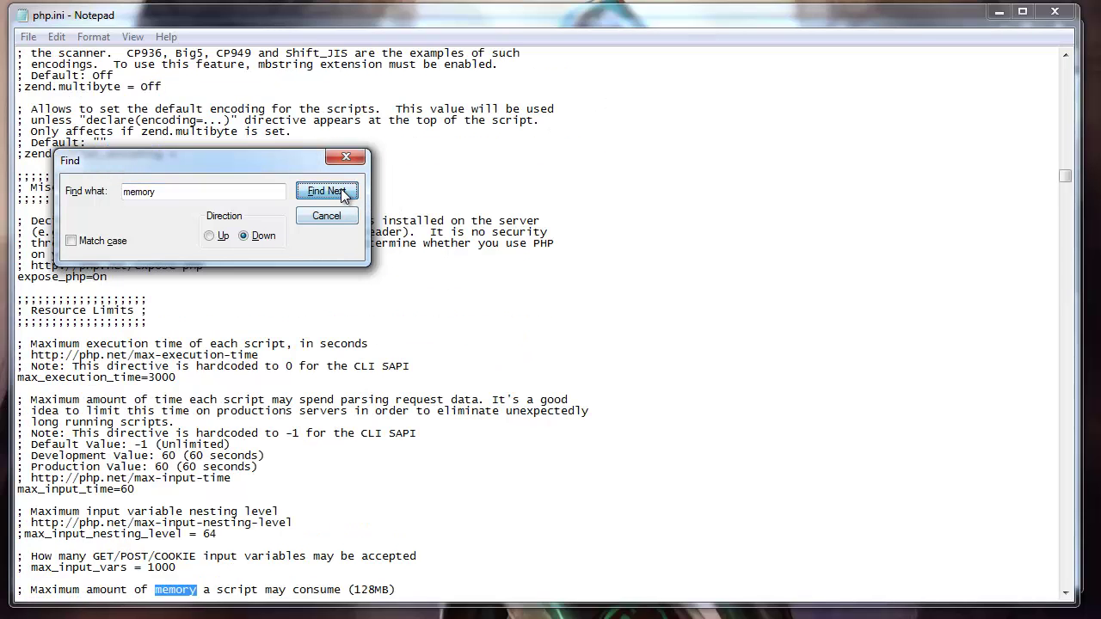
{"action": "left_click", "coordinate": [404, 555]}
{"action": "scroll", "coordinate": [405, 555], "scroll_direction": "down", "scroll_amount": 1}
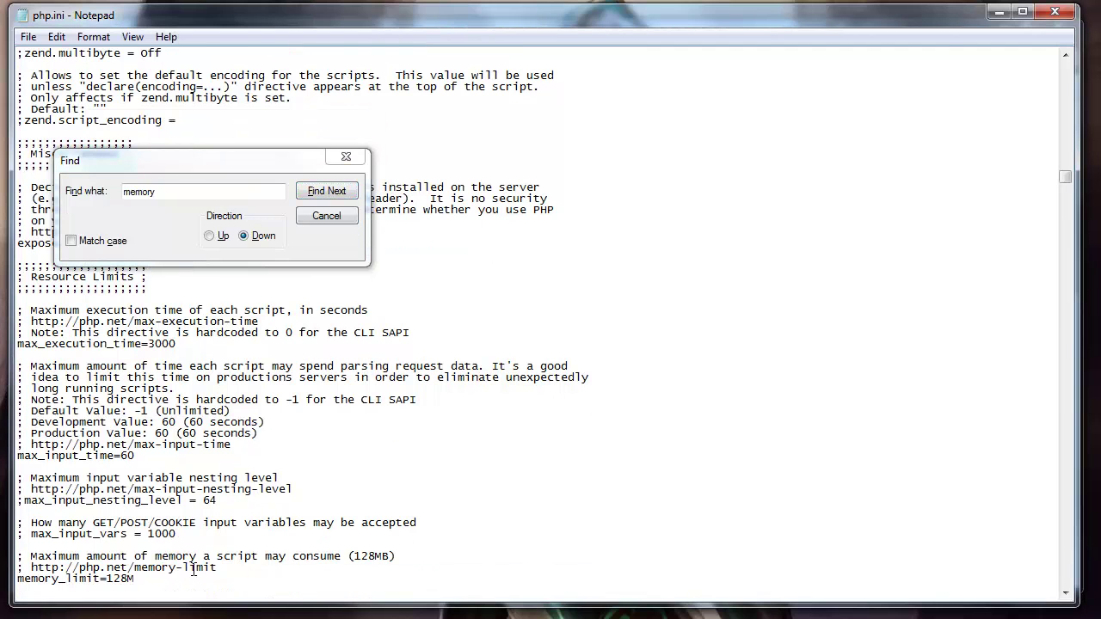
{"action": "scroll", "coordinate": [454, 533], "scroll_direction": "down", "scroll_amount": 1}
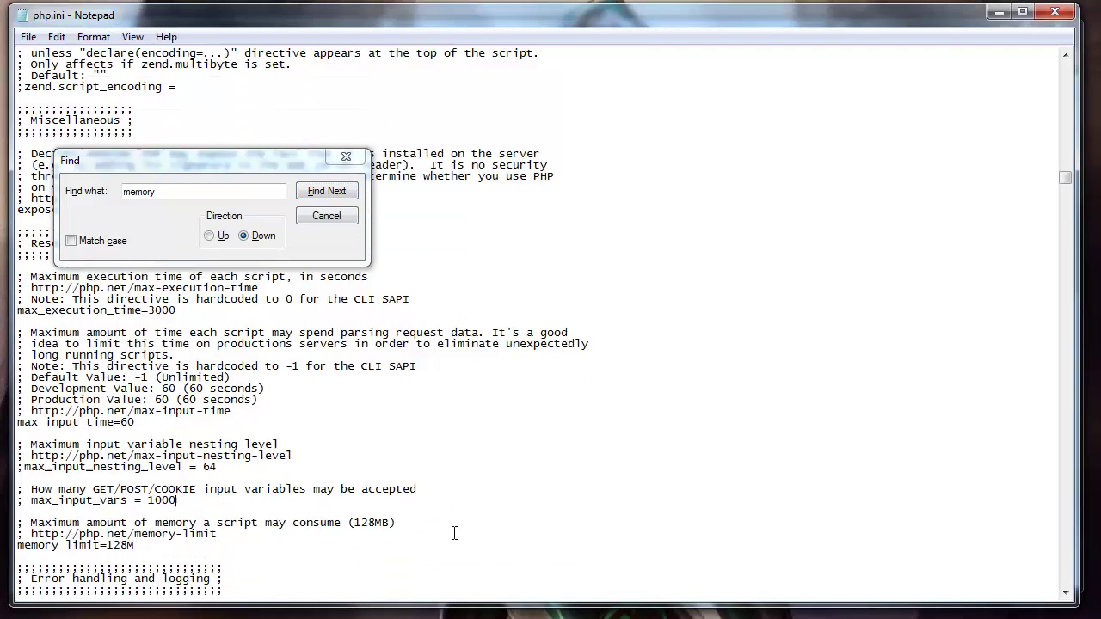
{"action": "scroll", "coordinate": [454, 533], "scroll_direction": "down", "scroll_amount": 1}
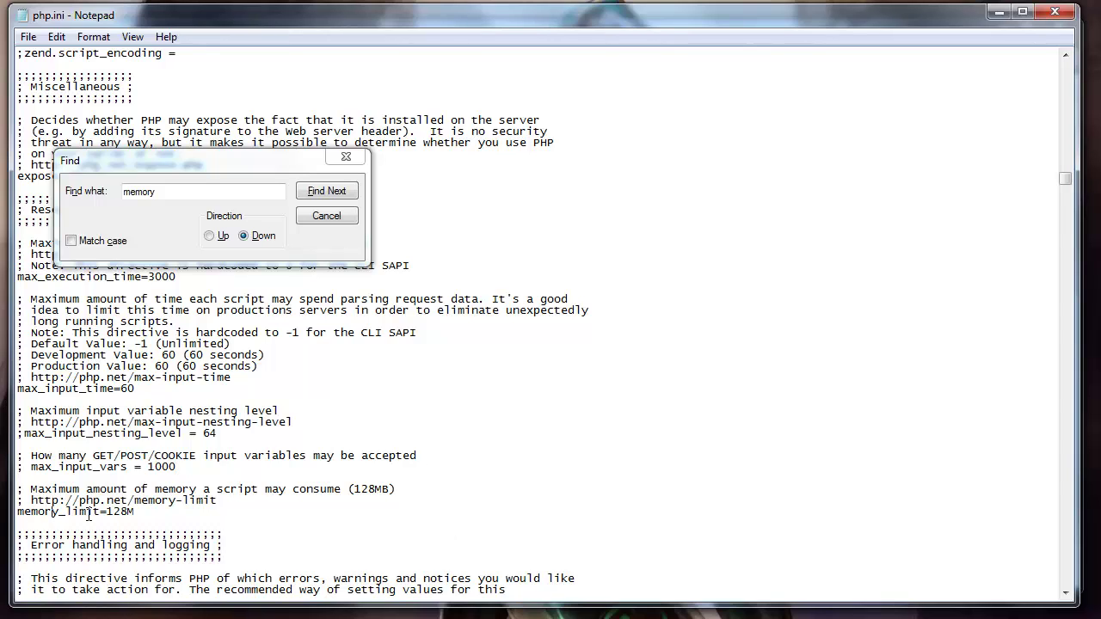
{"action": "left_click_drag", "start_coordinate": [134, 512], "coordinate": [16, 514]}
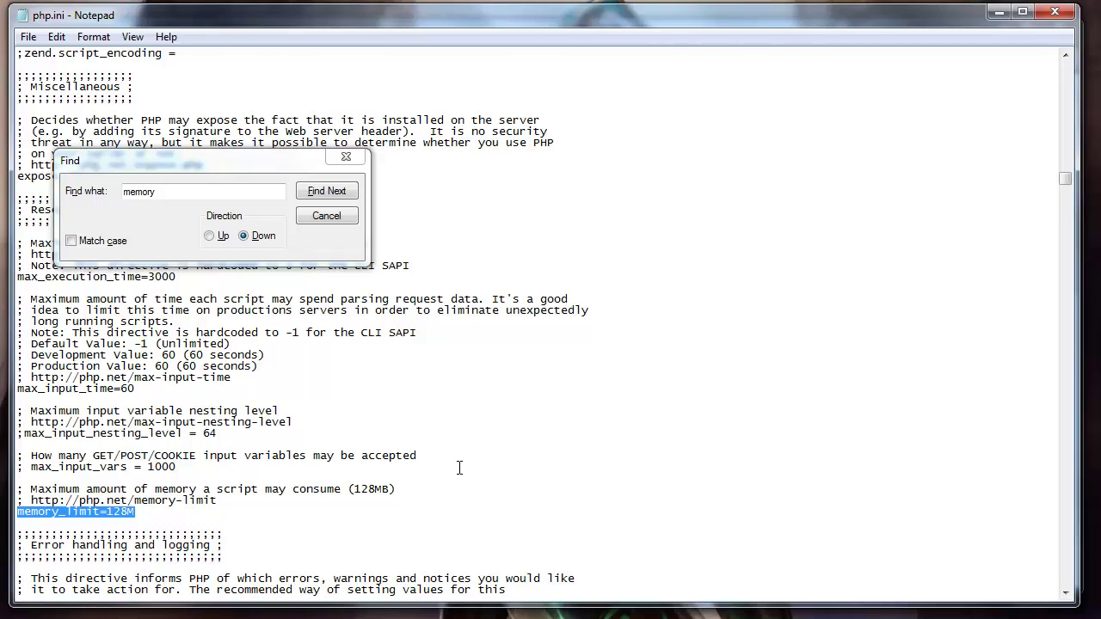
{"action": "left_click_drag", "start_coordinate": [150, 511], "coordinate": [31, 500]}
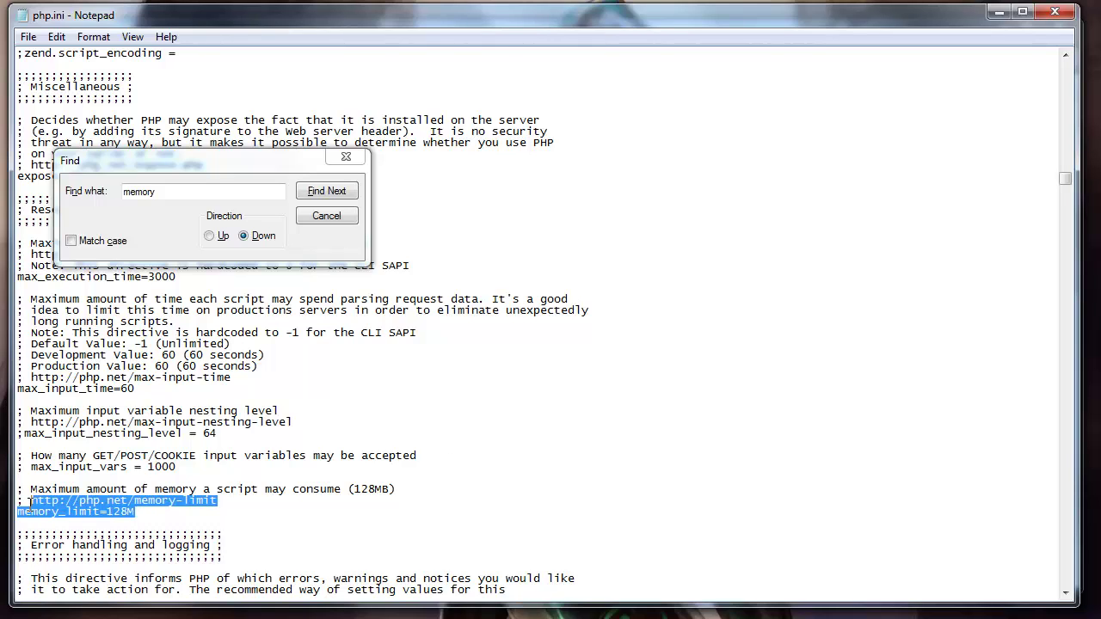
{"action": "left_click", "coordinate": [175, 278]}
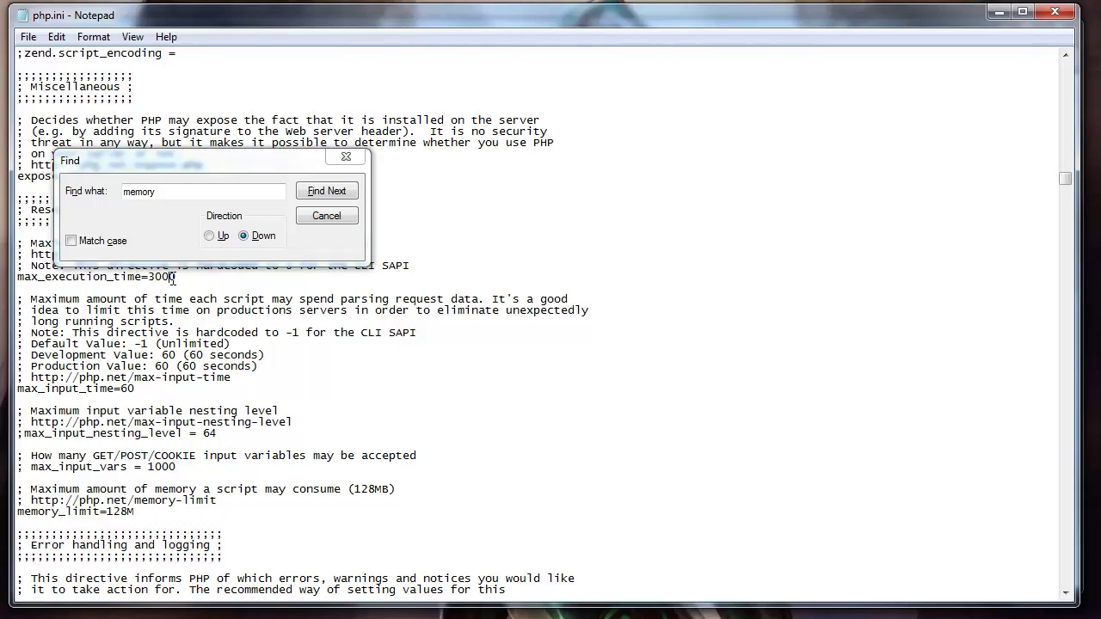
- Re-check the max_execution_time=3000 line and close the Find dialog
{"action": "left_click_drag", "start_coordinate": [186, 163], "coordinate": [494, 203]}
{"action": "left_click_drag", "start_coordinate": [179, 277], "coordinate": [17, 277]}
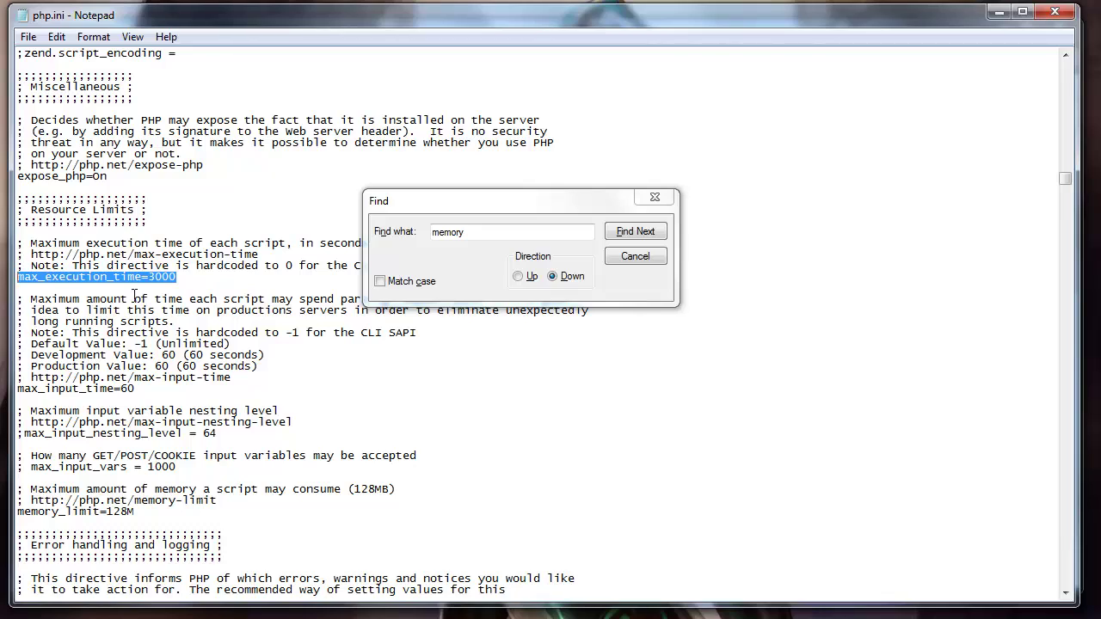
{"action": "left_click", "coordinate": [653, 197]}
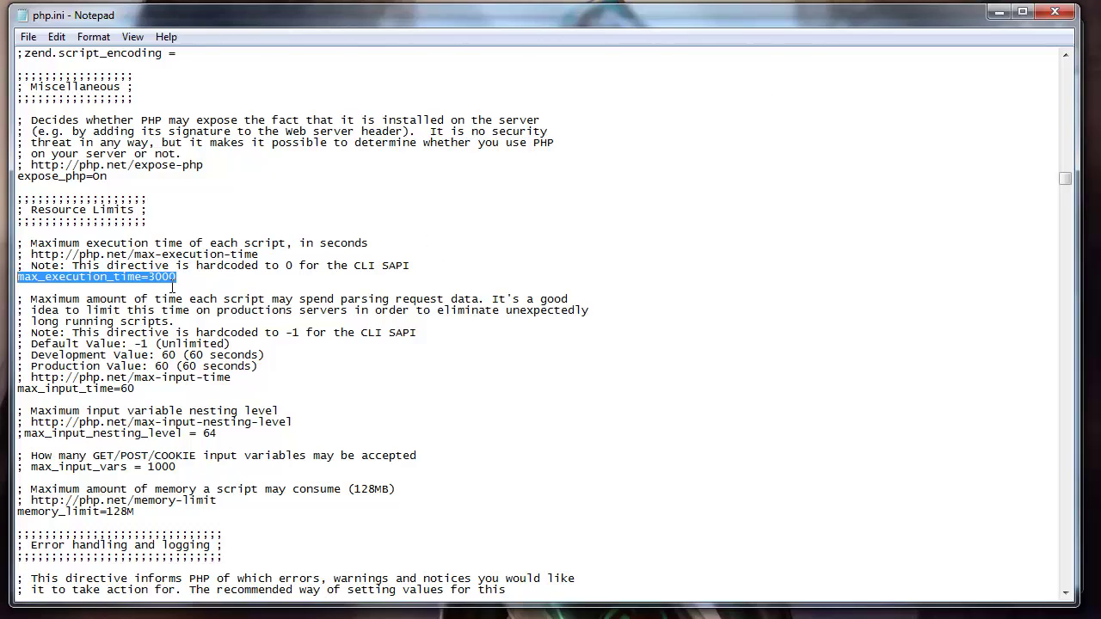
{"action": "left_click", "coordinate": [173, 288]}
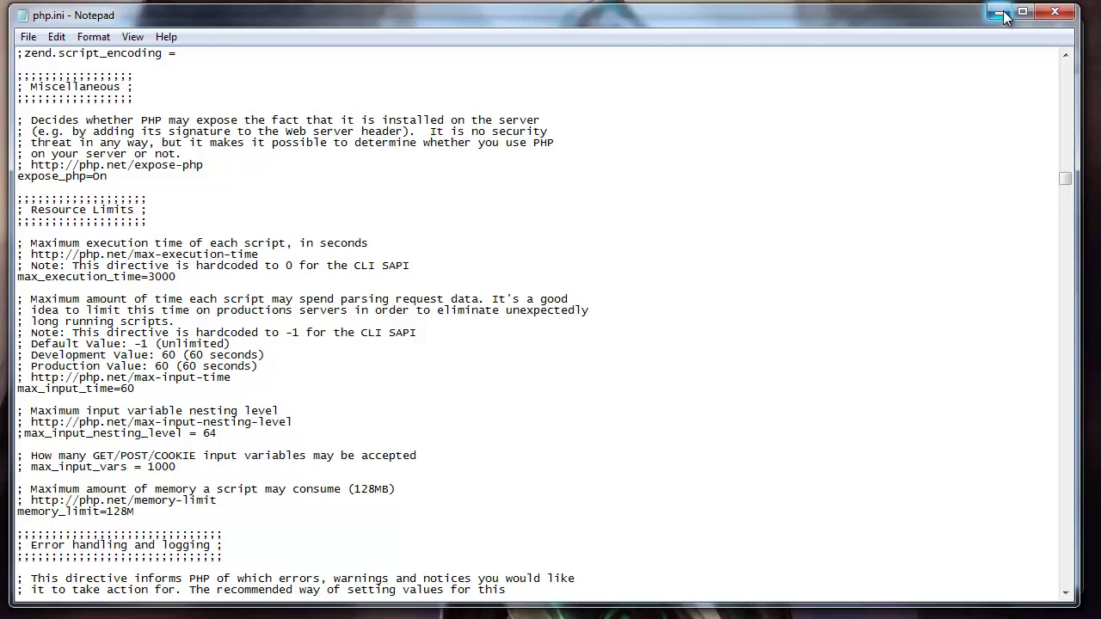
- Save php.ini and close Notepad
{"action": "left_click", "coordinate": [28, 37]}
{"action": "left_click", "coordinate": [55, 95]}
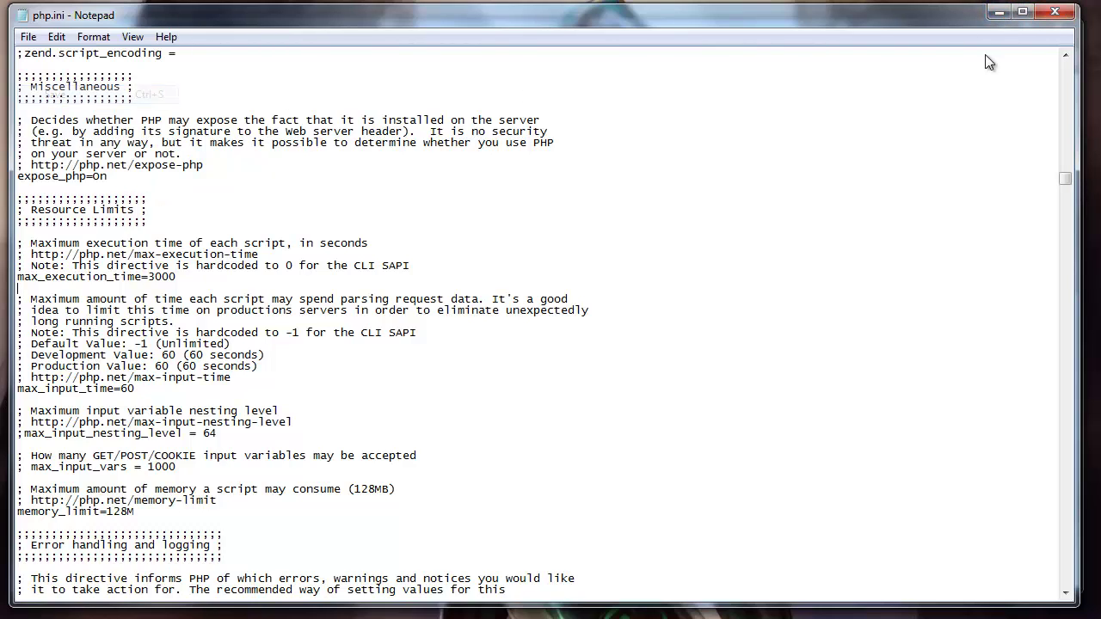
{"action": "left_click", "coordinate": [1054, 11]}
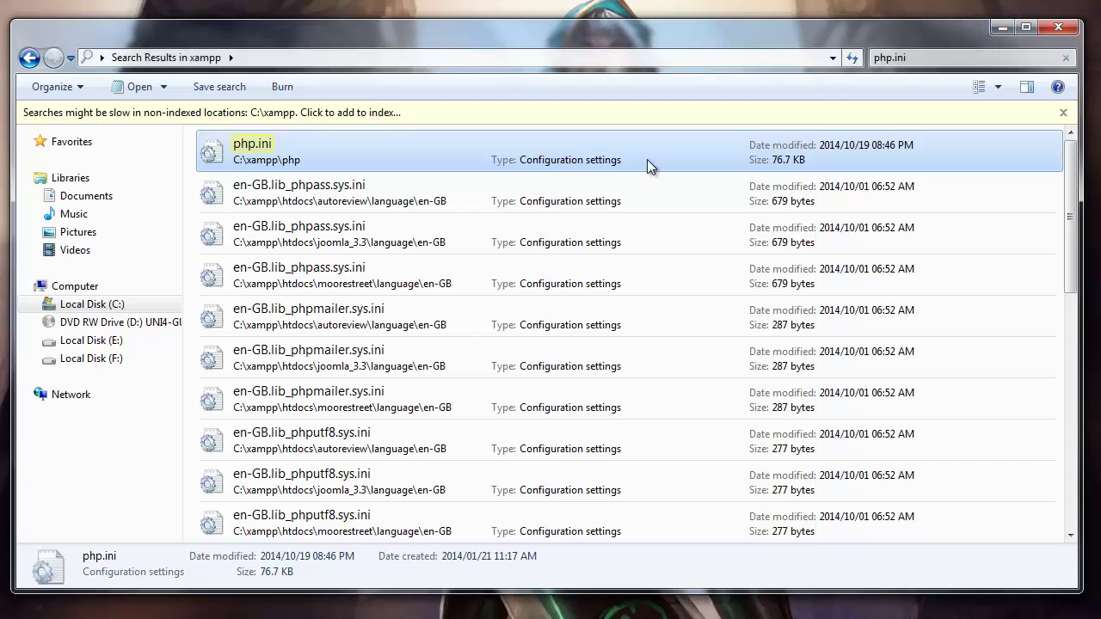
- Close the Joomla forum thread in Firefox and bring up the XAMPP Control Panel
{"action": "key", "text": "alt+Tab"}
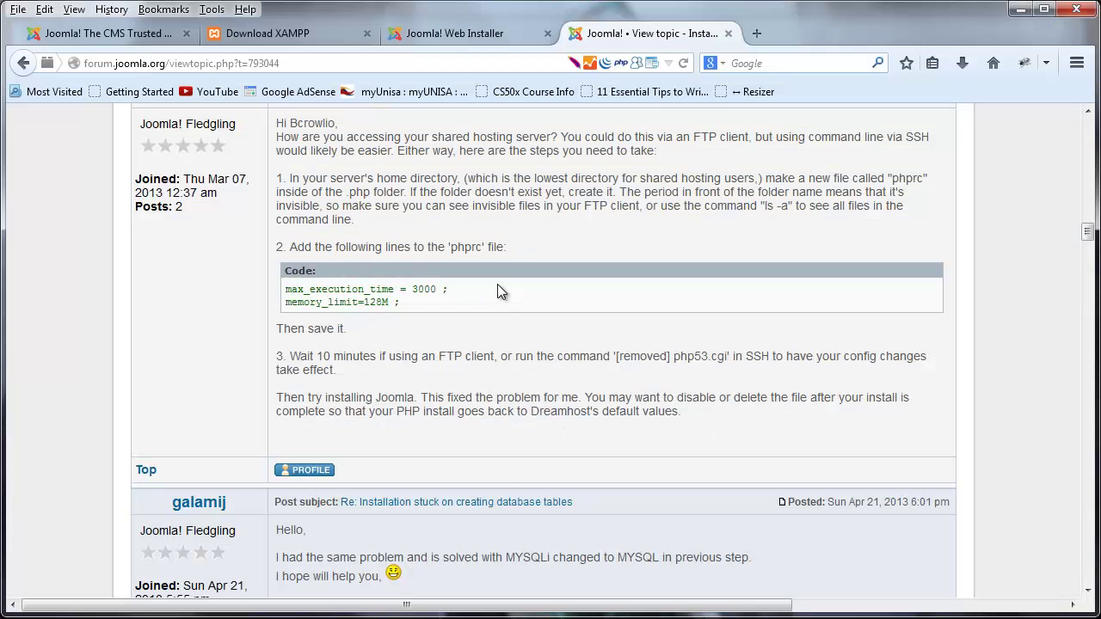
{"action": "left_click", "coordinate": [728, 34]}
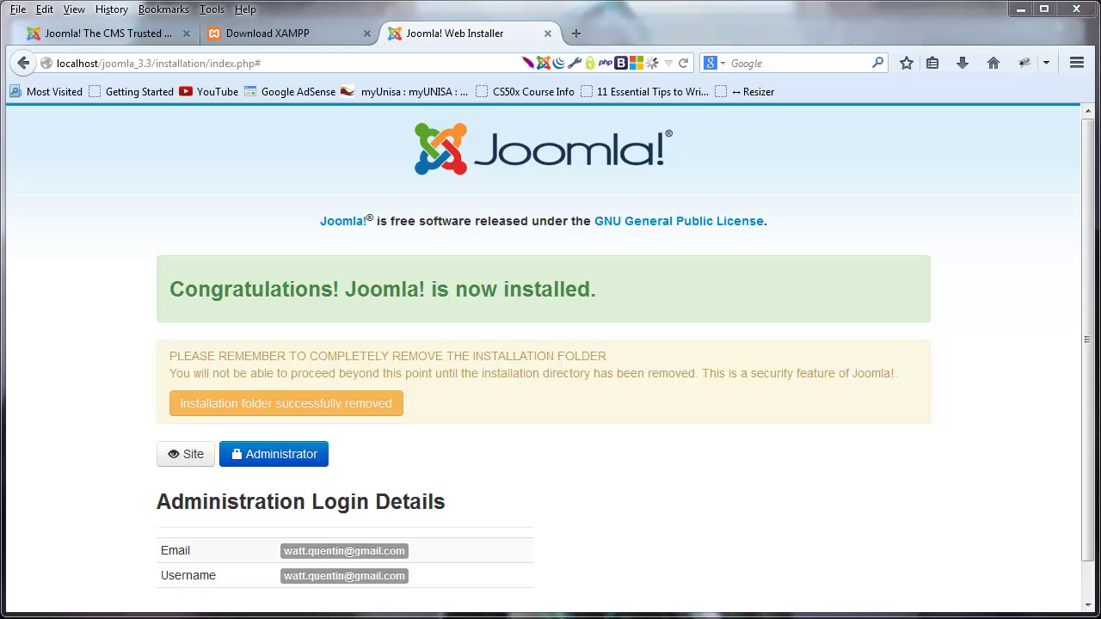
{"action": "key", "text": "alt+Tab"}
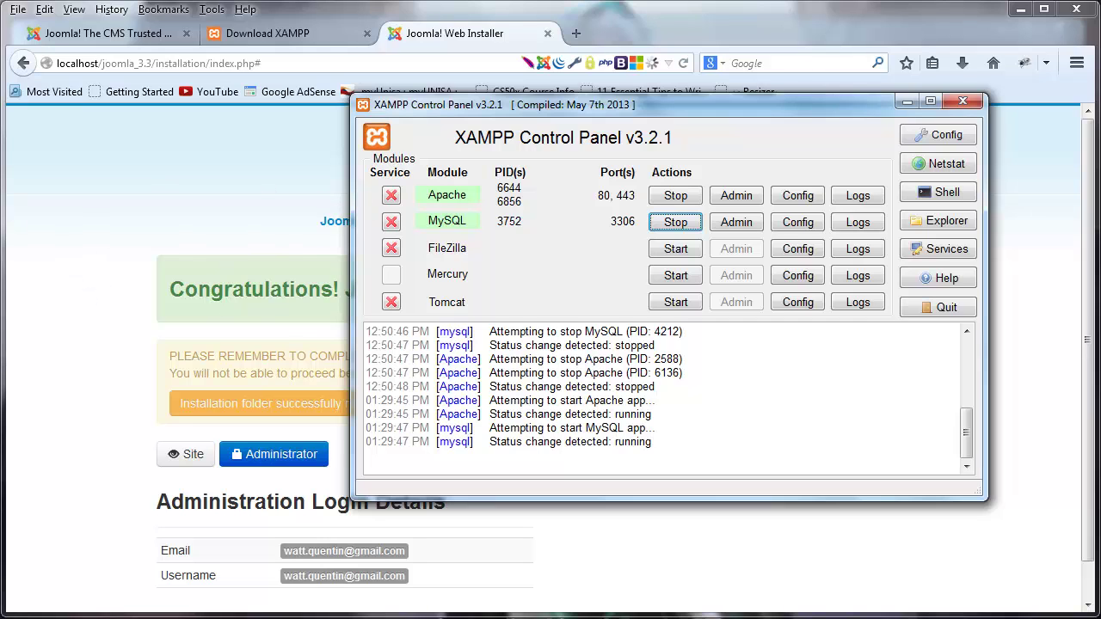
- Minimize XAMPP and load the site front page at localhost/joomla_3.3/ without the installation path
{"action": "left_click", "coordinate": [908, 101]}
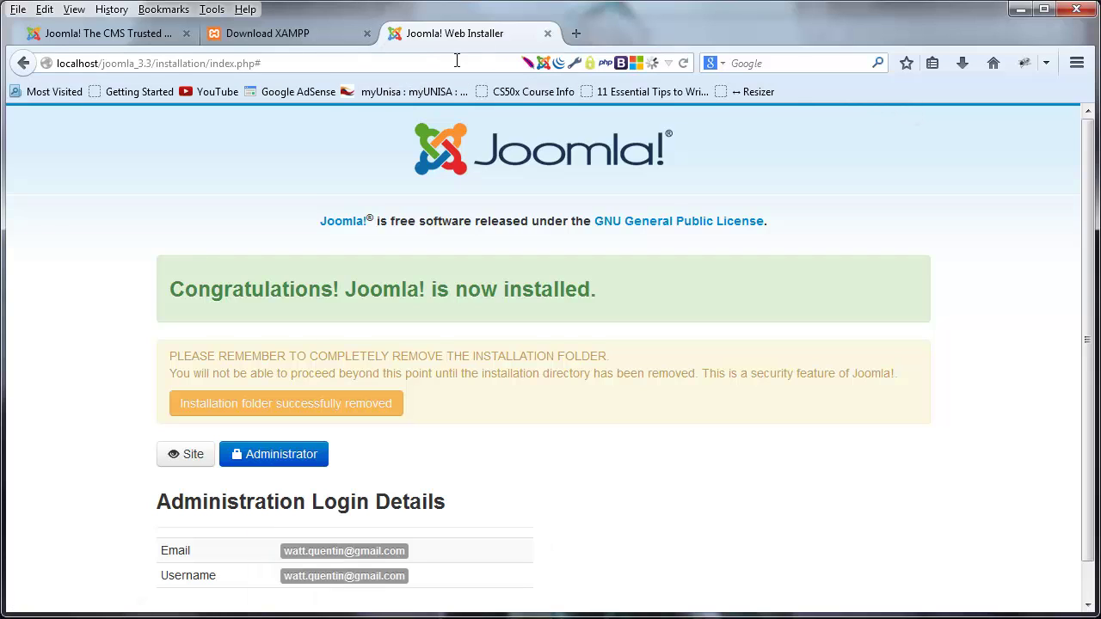
{"action": "left_click", "coordinate": [358, 64]}
{"action": "left_click", "coordinate": [363, 64]}
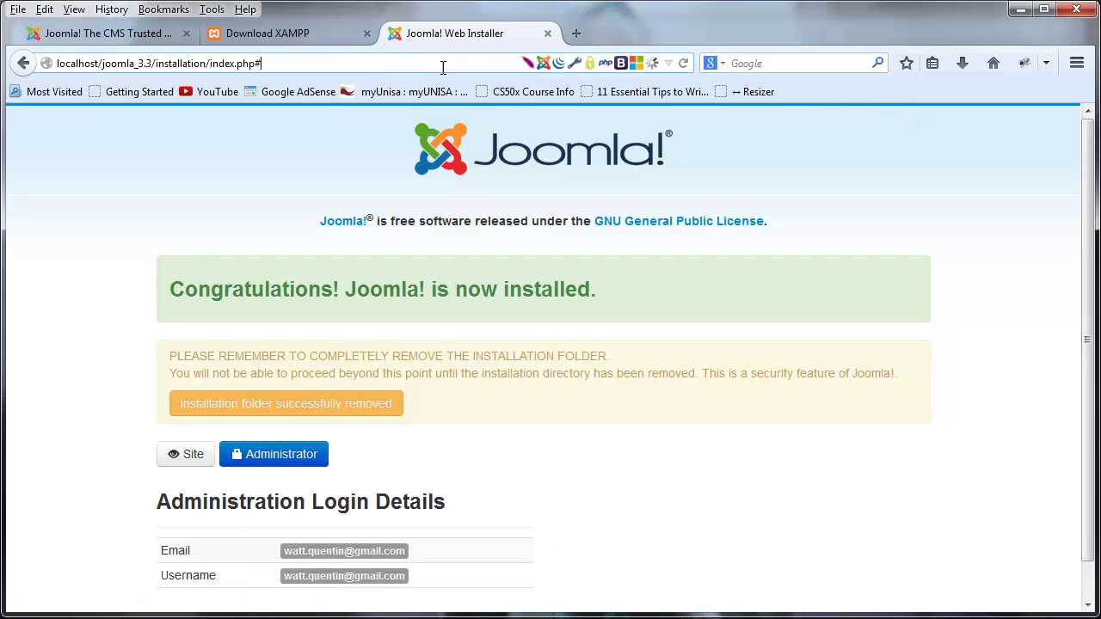
{"action": "left_click_drag", "start_coordinate": [394, 64], "coordinate": [158, 66]}
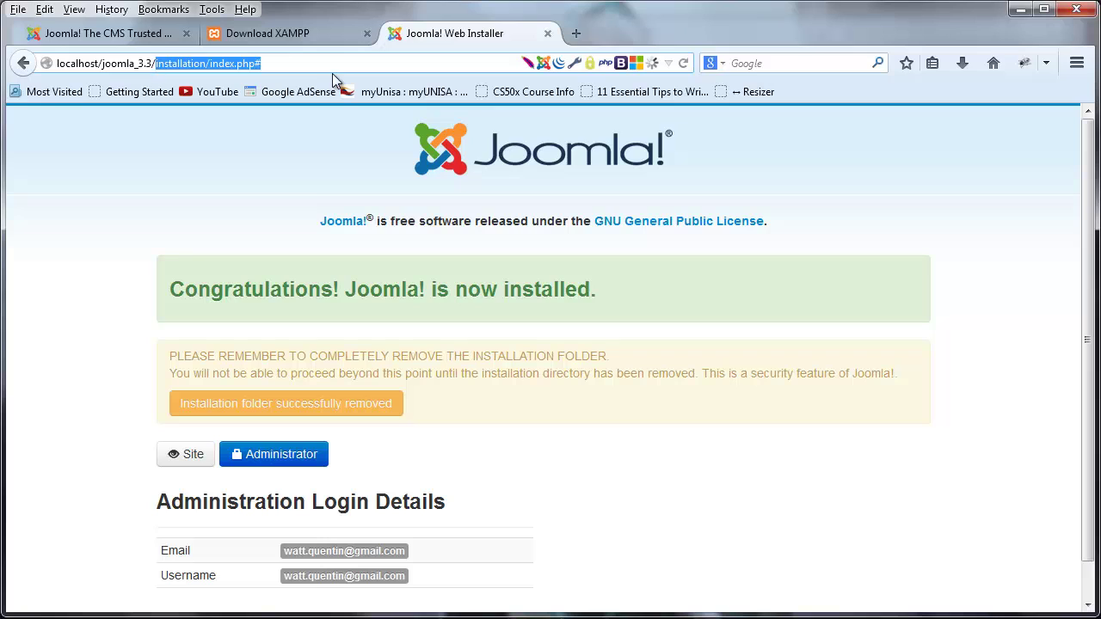
{"action": "key", "text": "BackSpace"}
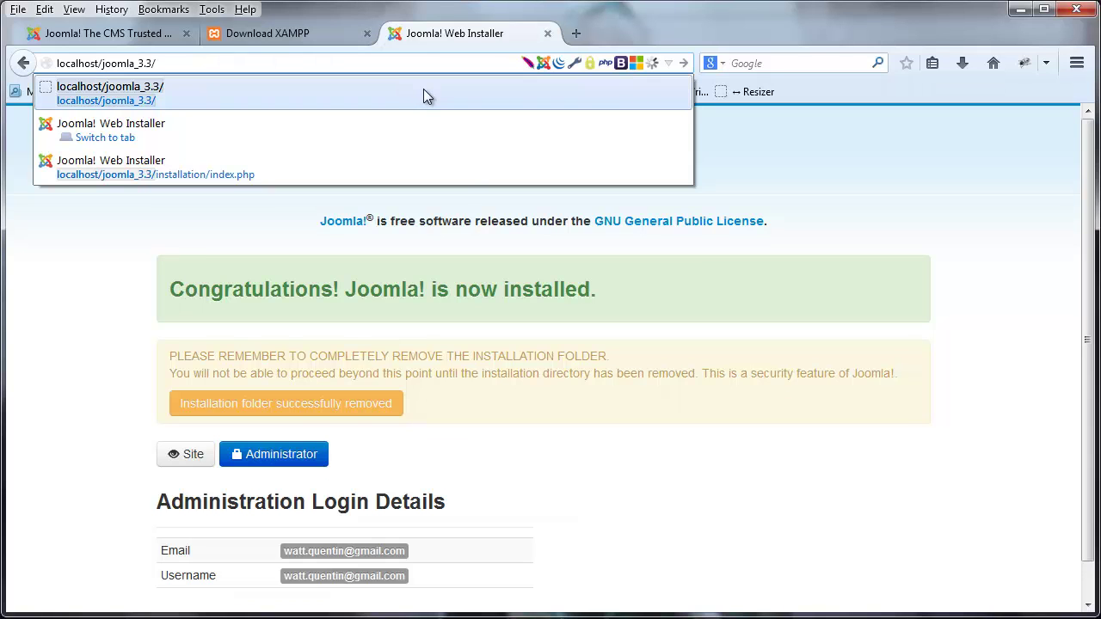
{"action": "left_click", "coordinate": [423, 88]}
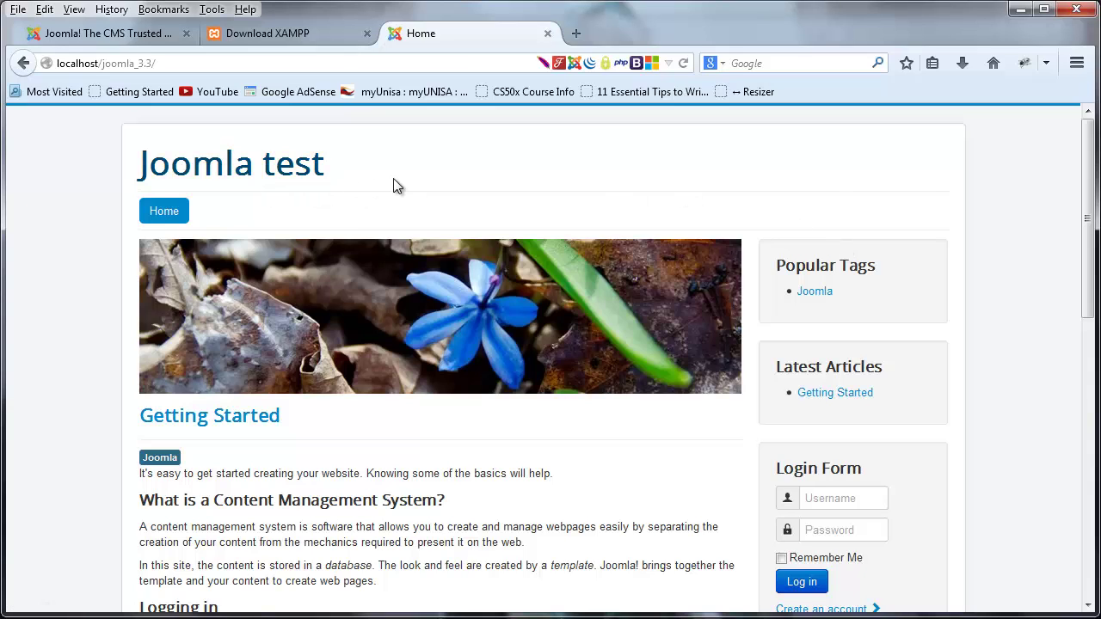
- Scroll through the Joomla test front page
{"action": "left_click_drag", "start_coordinate": [364, 175], "coordinate": [265, 172]}
{"action": "left_click", "coordinate": [479, 172]}
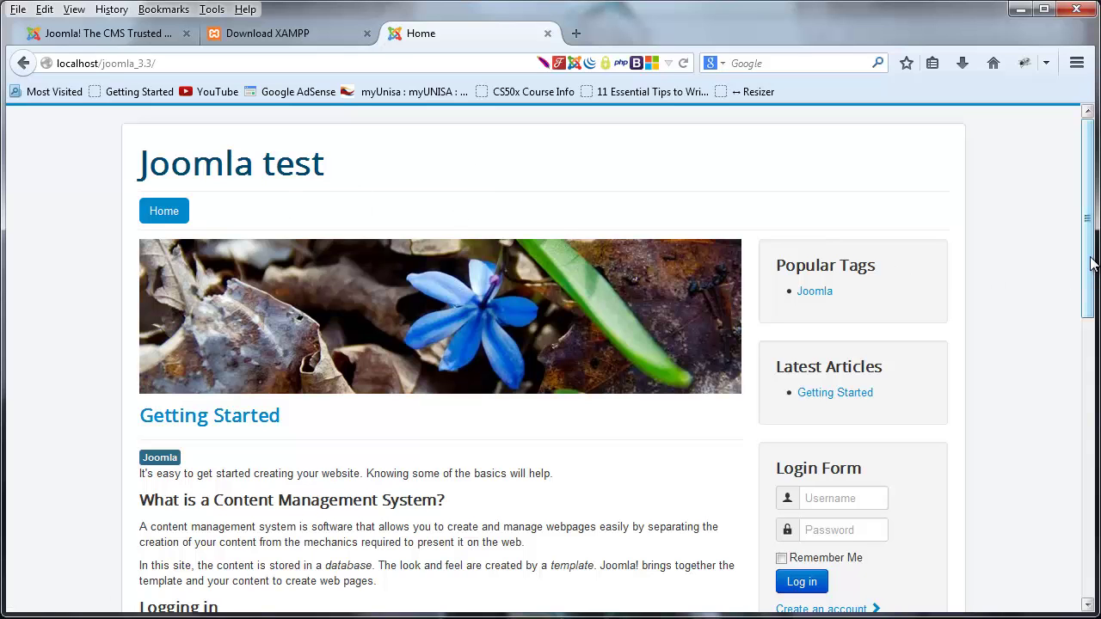
{"action": "left_click_drag", "start_coordinate": [1089, 273], "coordinate": [1089, 218]}
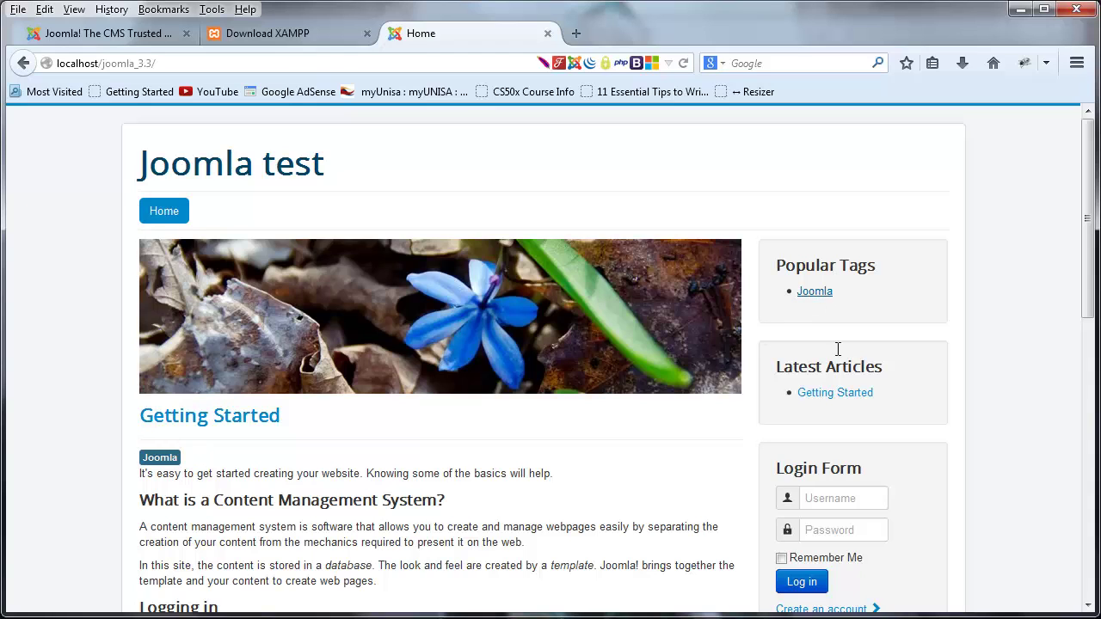
{"action": "left_click_drag", "start_coordinate": [1094, 218], "coordinate": [1086, 190]}
- Extend the address to localhost/joomla_3.3/administrator
{"action": "left_click", "coordinate": [176, 63]}
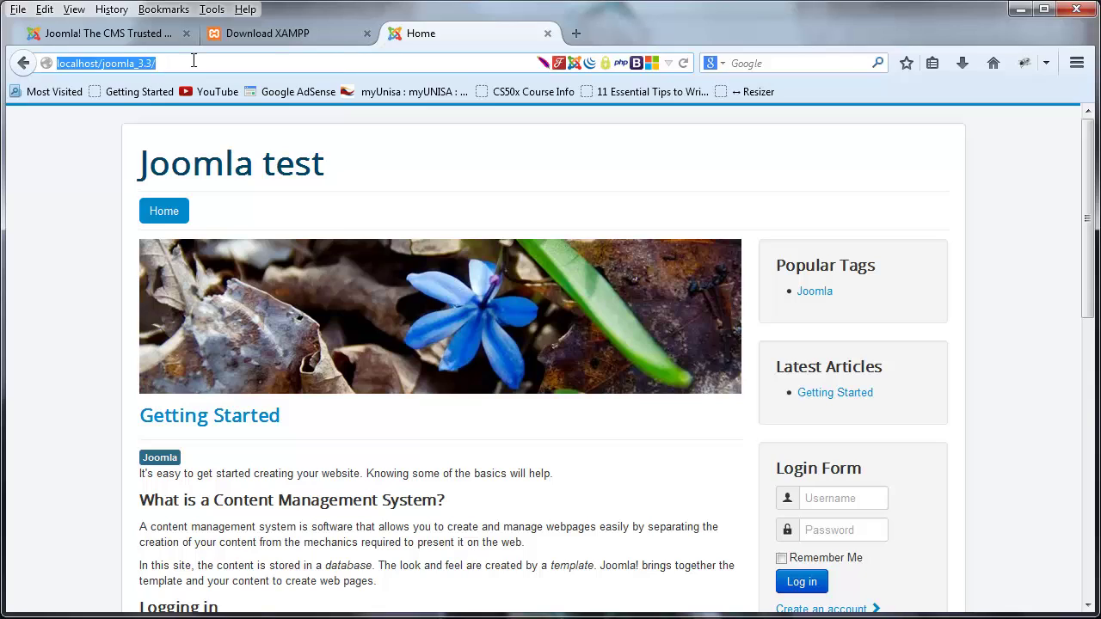
{"action": "left_click", "coordinate": [206, 63]}
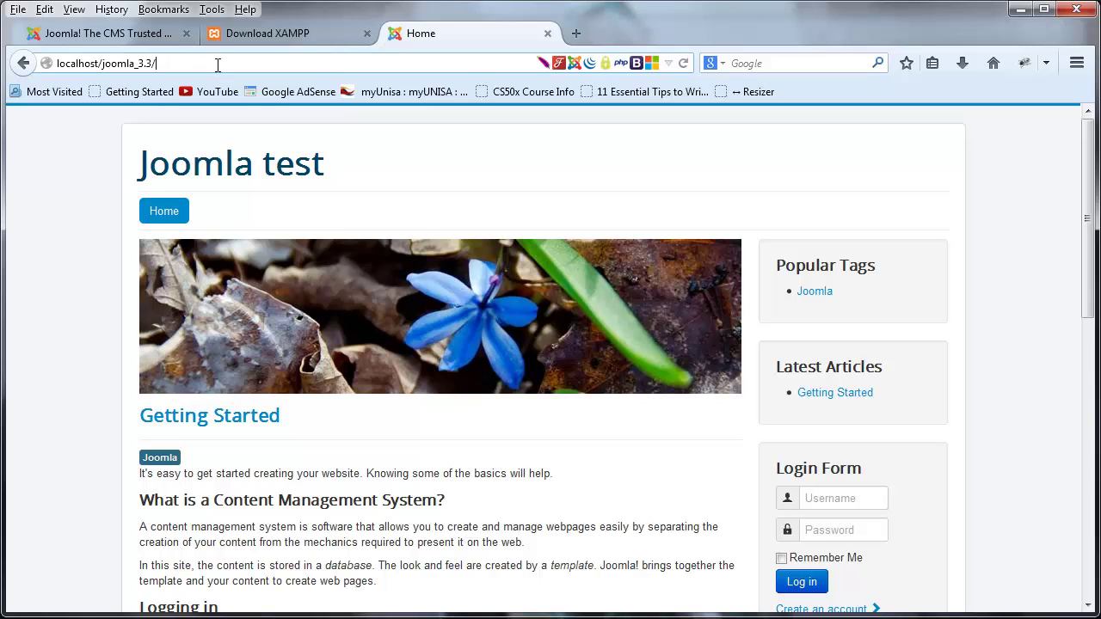
{"action": "type", "text": "administrator"}
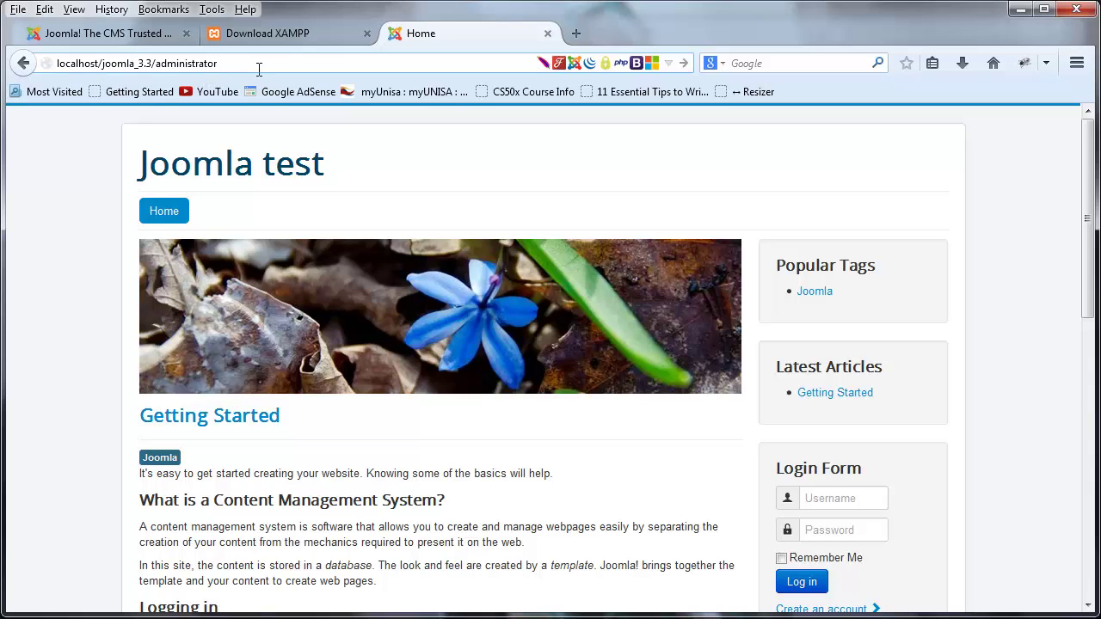
- Load the administrator login, sign in with the super user's e-mail and password, declining password saving
{"action": "key", "text": "Return"}
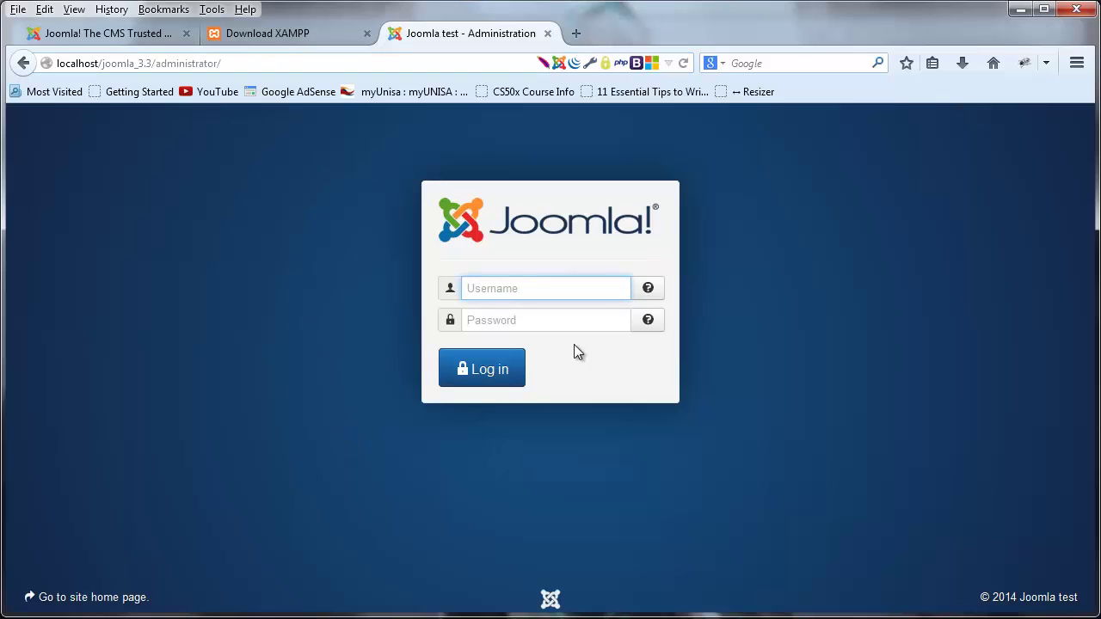
{"action": "left_click", "coordinate": [563, 290]}
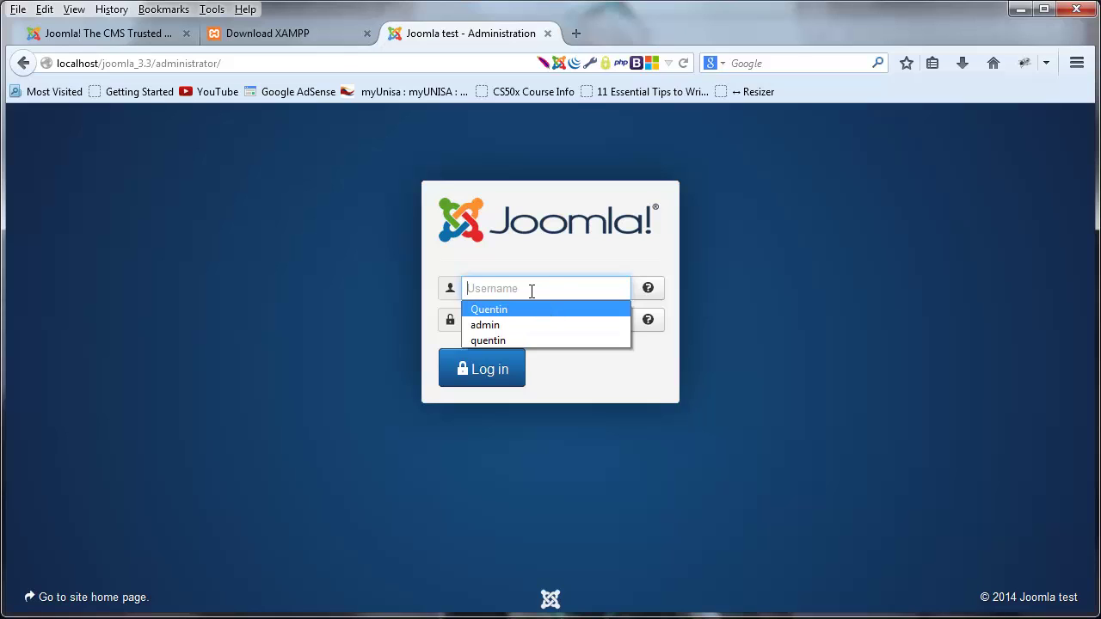
{"action": "left_click", "coordinate": [549, 253]}
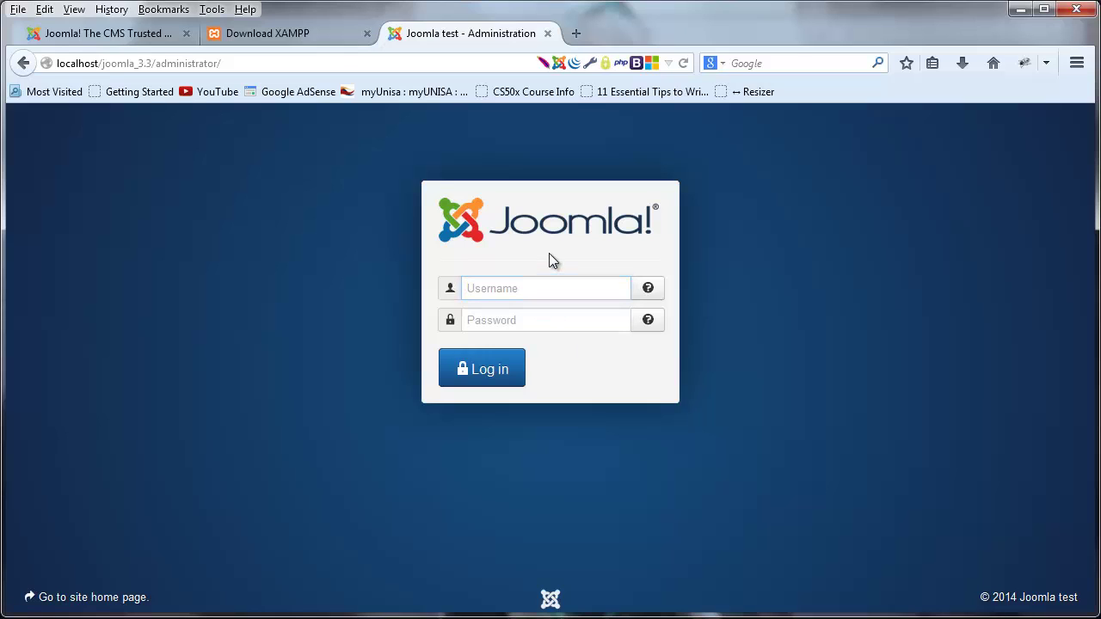
{"action": "left_click", "coordinate": [521, 293]}
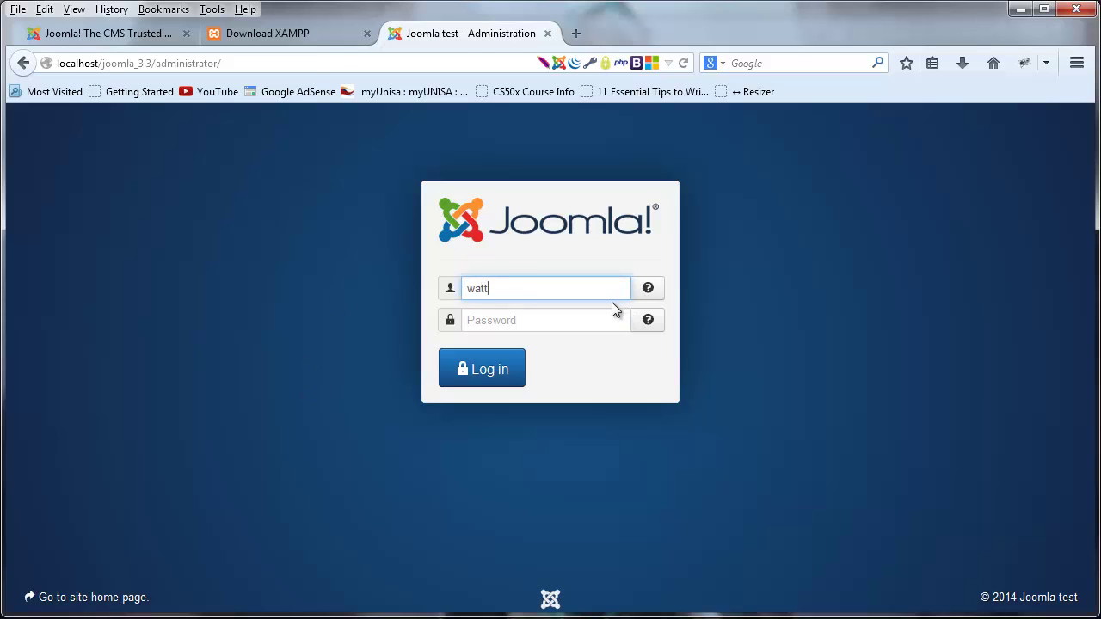
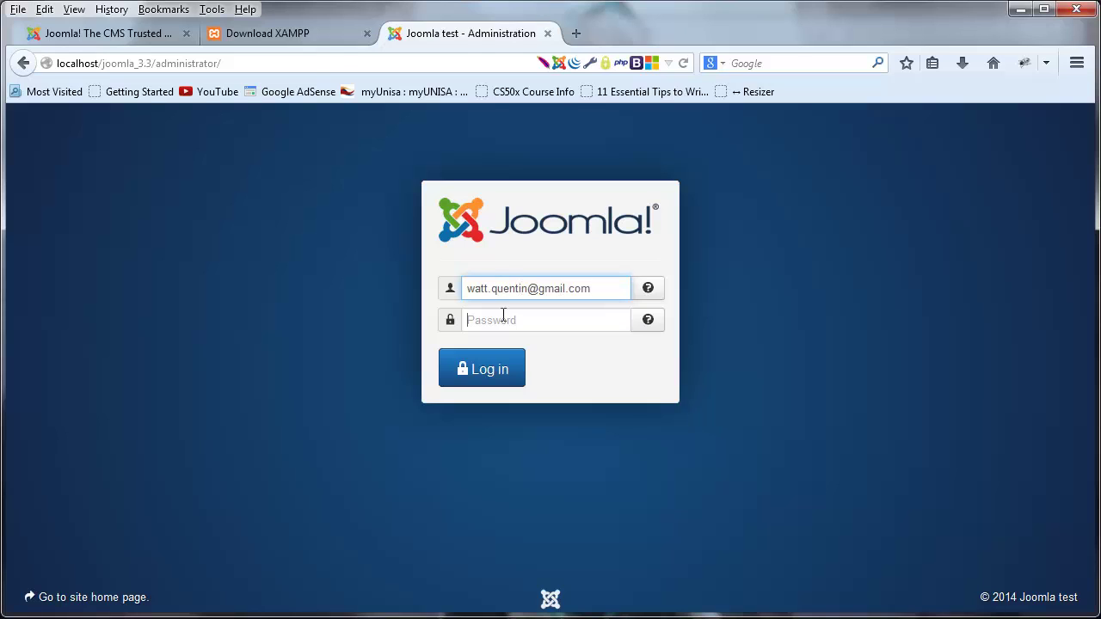
{"action": "key", "text": "Tab"}
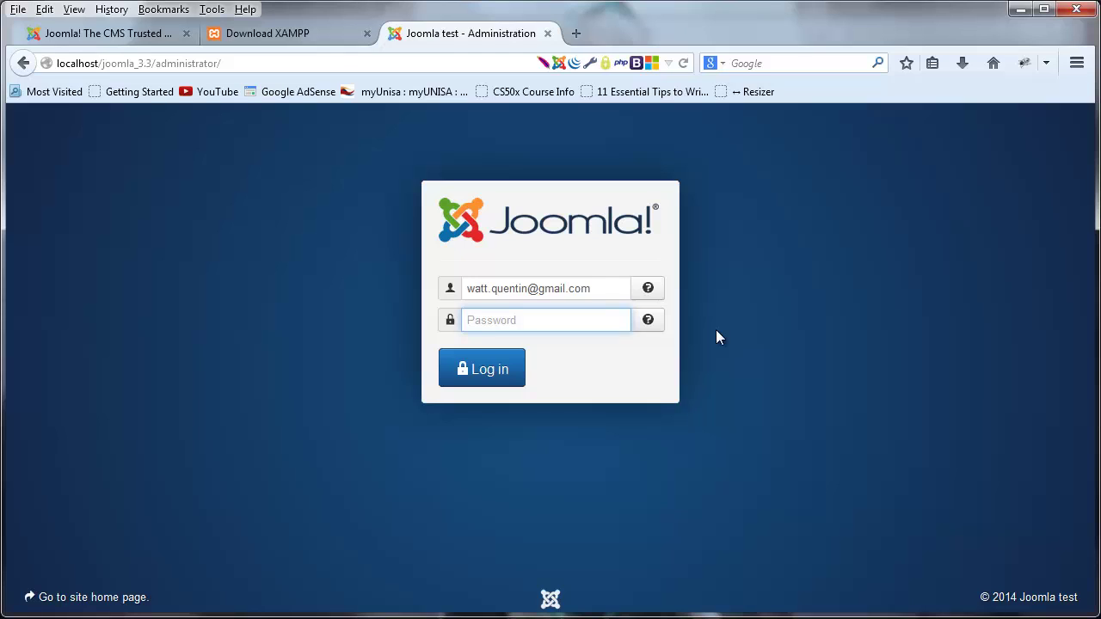
{"action": "type", "text": "********"}
{"action": "left_click", "coordinate": [509, 374]}
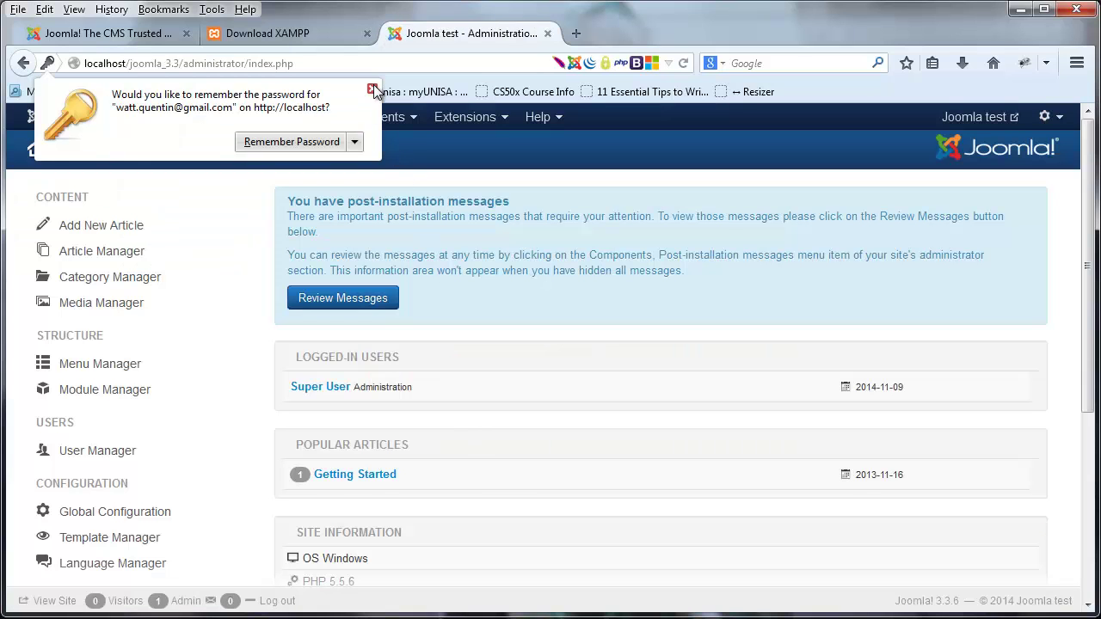
{"action": "left_click", "coordinate": [372, 90]}
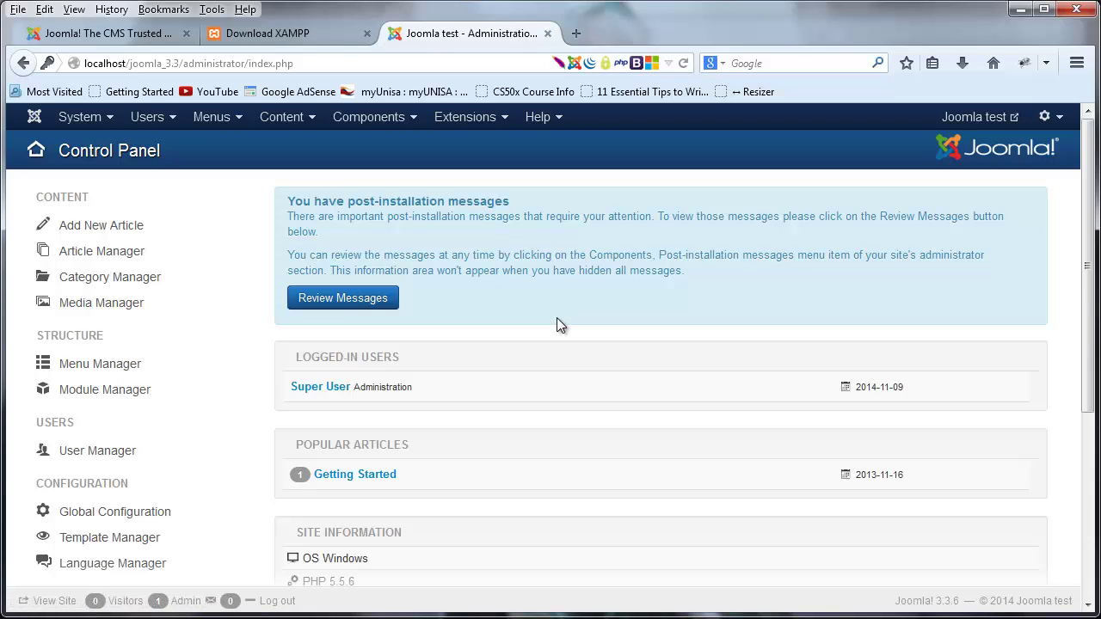